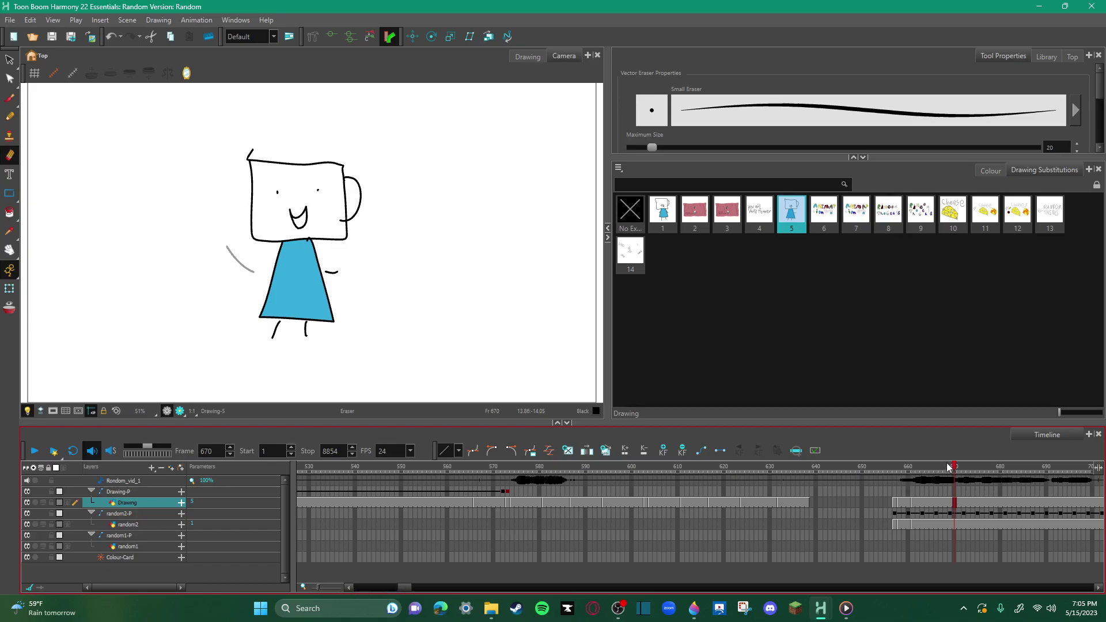
# Scrub the arm stroke animation around frame 657, then bring the playhead back to frame 1
pyautogui.click(895, 471)
pyautogui.moveTo(895, 471)
pyautogui.mouseDown()
pyautogui.moveTo(995, 471)
pyautogui.moveTo(881, 472)
pyautogui.moveTo(1000, 490)
pyautogui.moveTo(132, 537)
pyautogui.mouseUp()
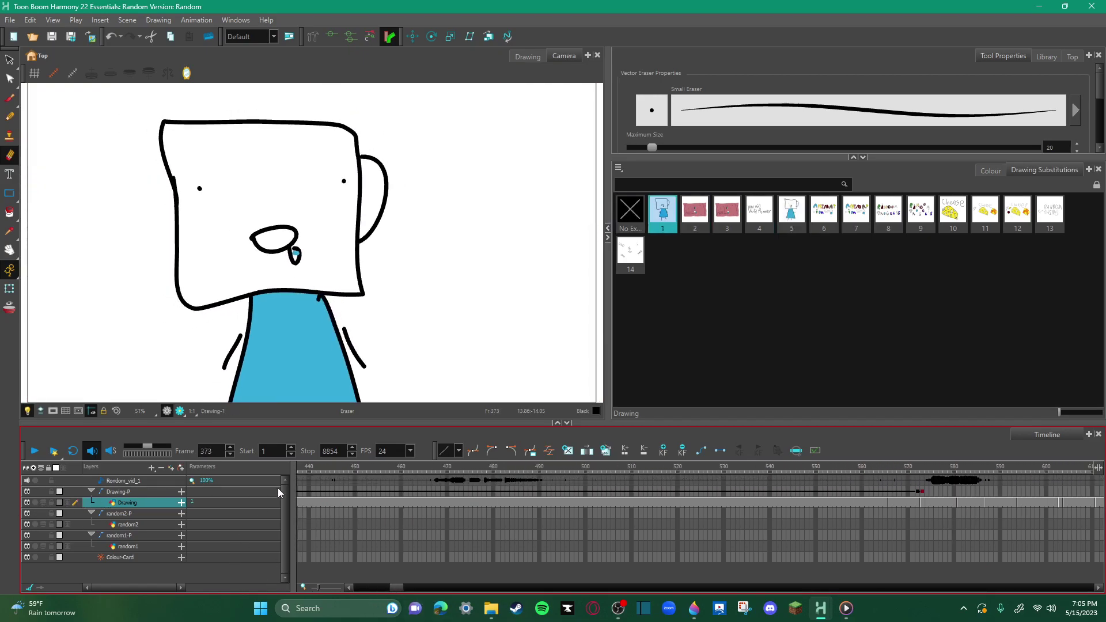
pyautogui.moveTo(388, 589); pyautogui.dragTo(359, 590)
pyautogui.moveTo(326, 484); pyautogui.dragTo(286, 470)
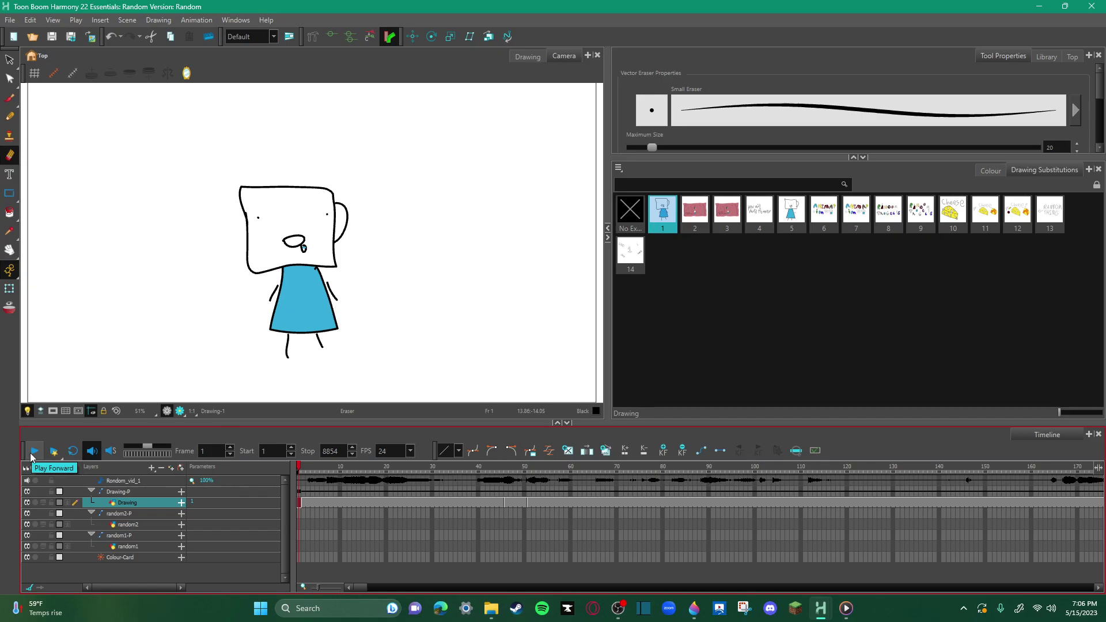
# Play the Random scene from frame 1 until it reaches the empty cell at frame 945
pyautogui.click(31, 456)
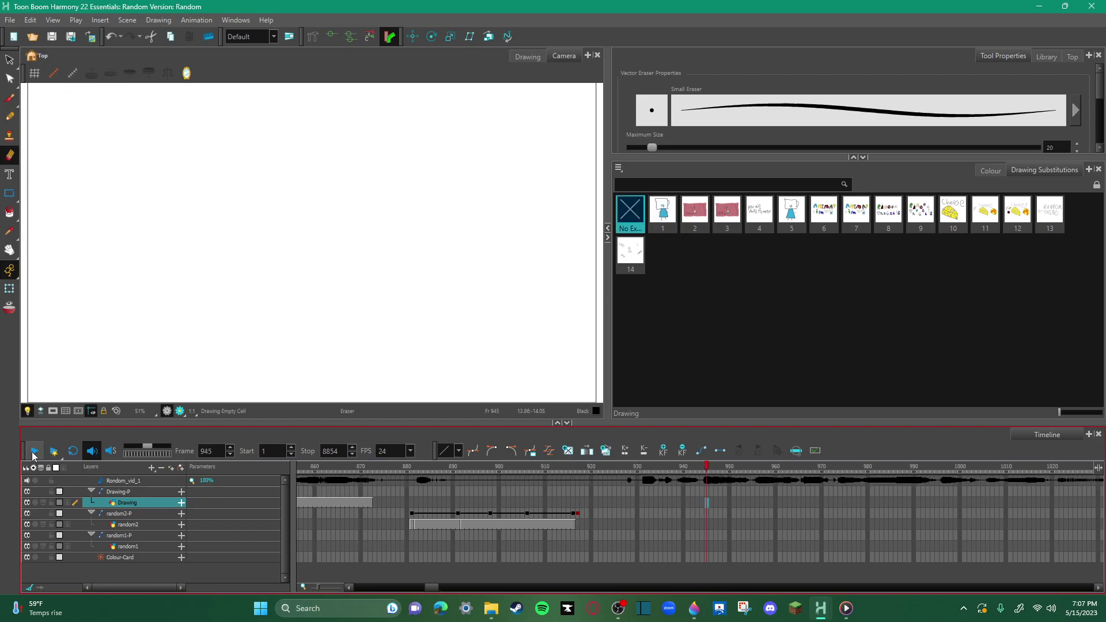
# Stop playback and return to frame 1 with the Drawing-P layer selected
pyautogui.click(33, 456)
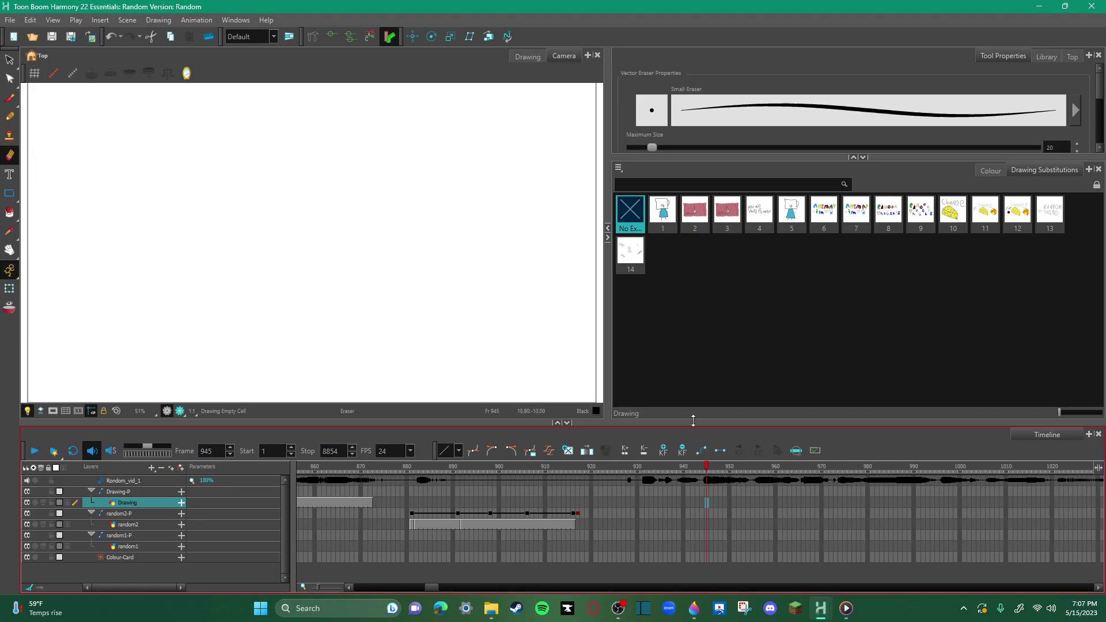
pyautogui.moveTo(432, 587); pyautogui.dragTo(359, 587)
pyautogui.click(429, 587)
pyautogui.click(299, 466)
pyautogui.click(298, 490)
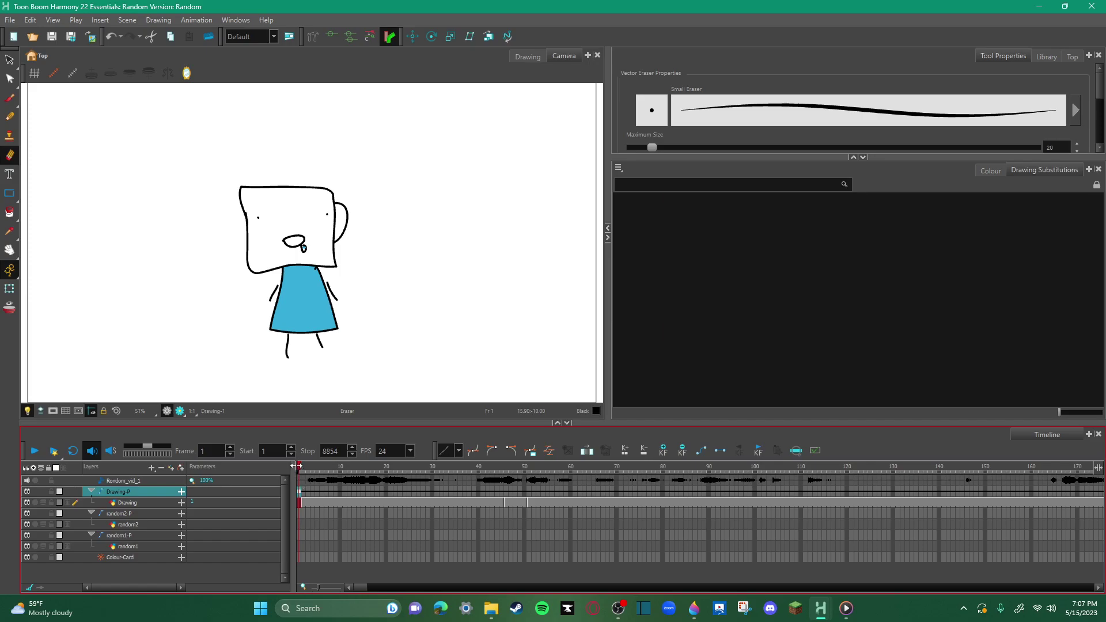
# Check frame 3 of the Drawing layer, then go back to Drawing-P at frame 1
pyautogui.click(309, 504)
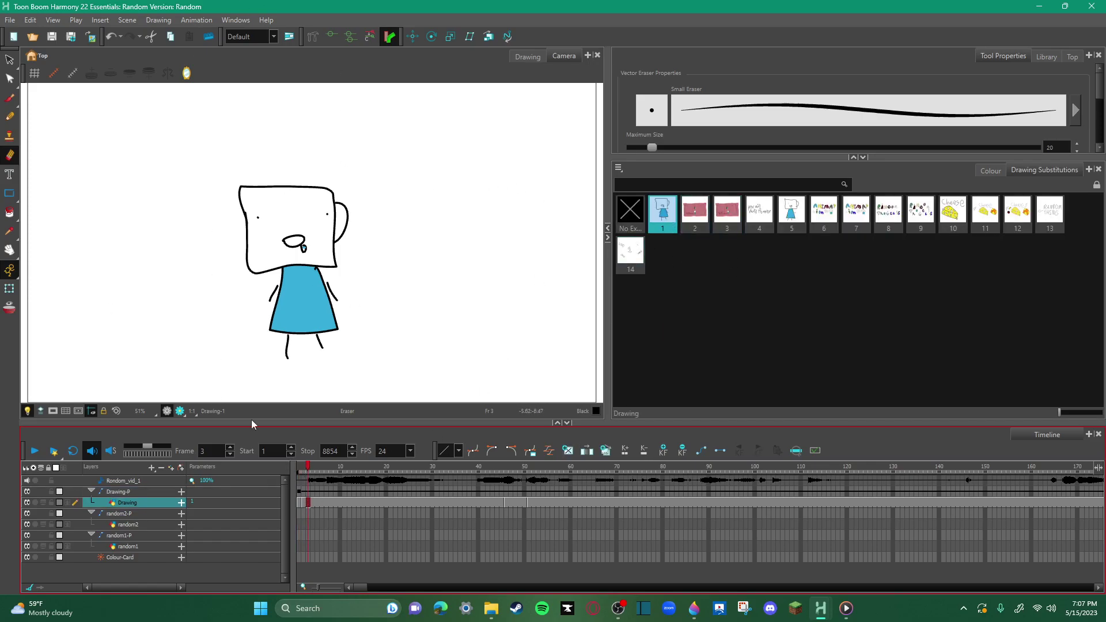
pyautogui.moveTo(306, 471); pyautogui.dragTo(300, 471)
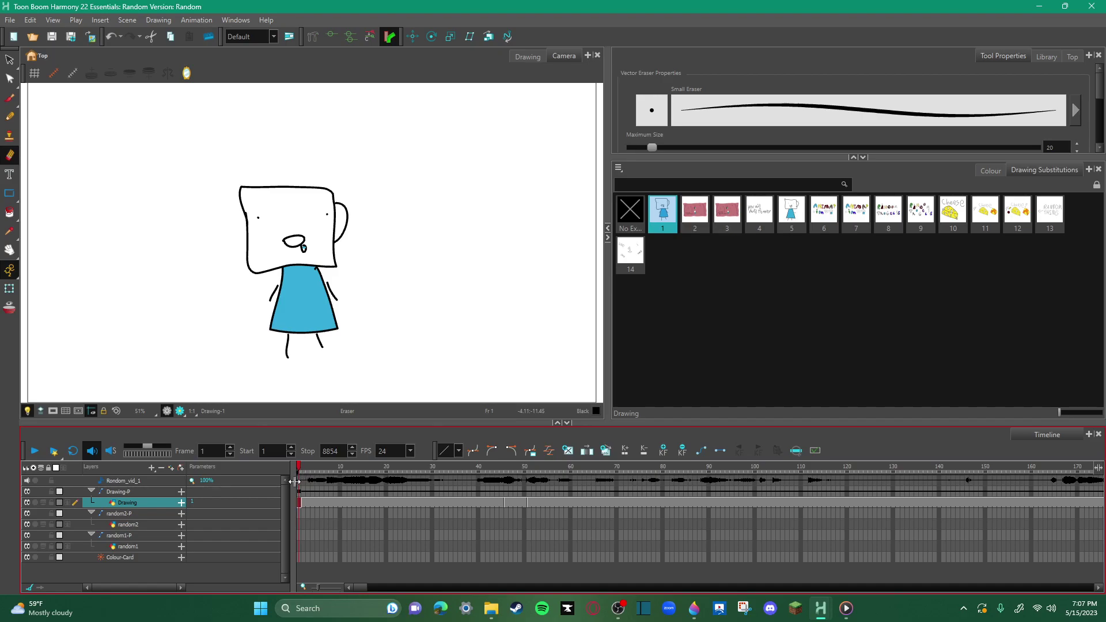
pyautogui.click(302, 493)
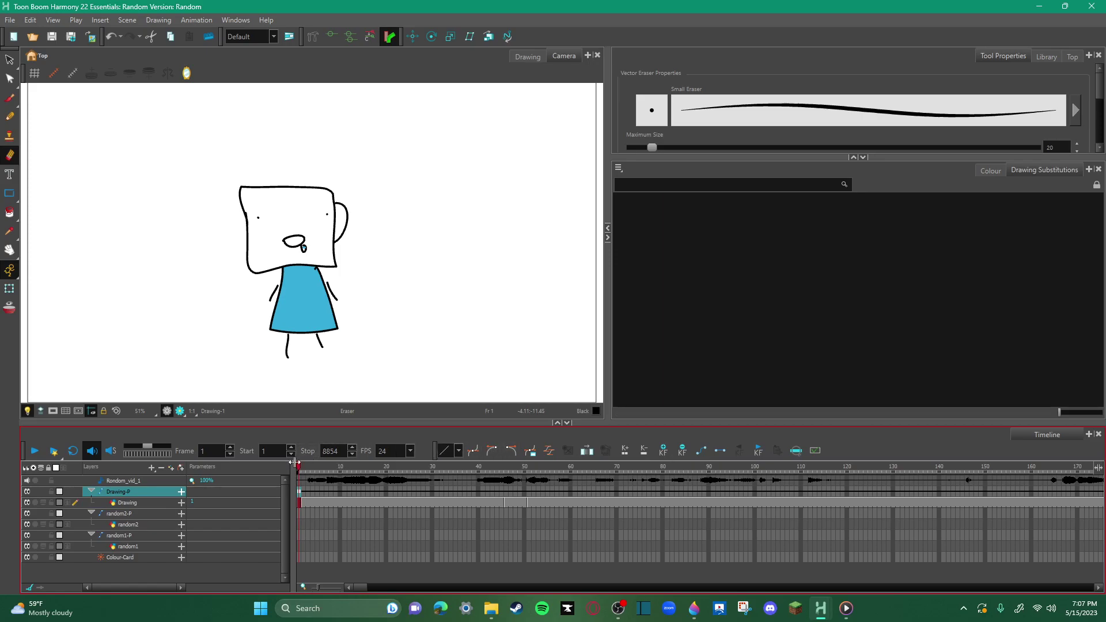
# Jump ahead to frame 572 with the Transform tool, then land on random2-P at frame 576
pyautogui.press('Return')
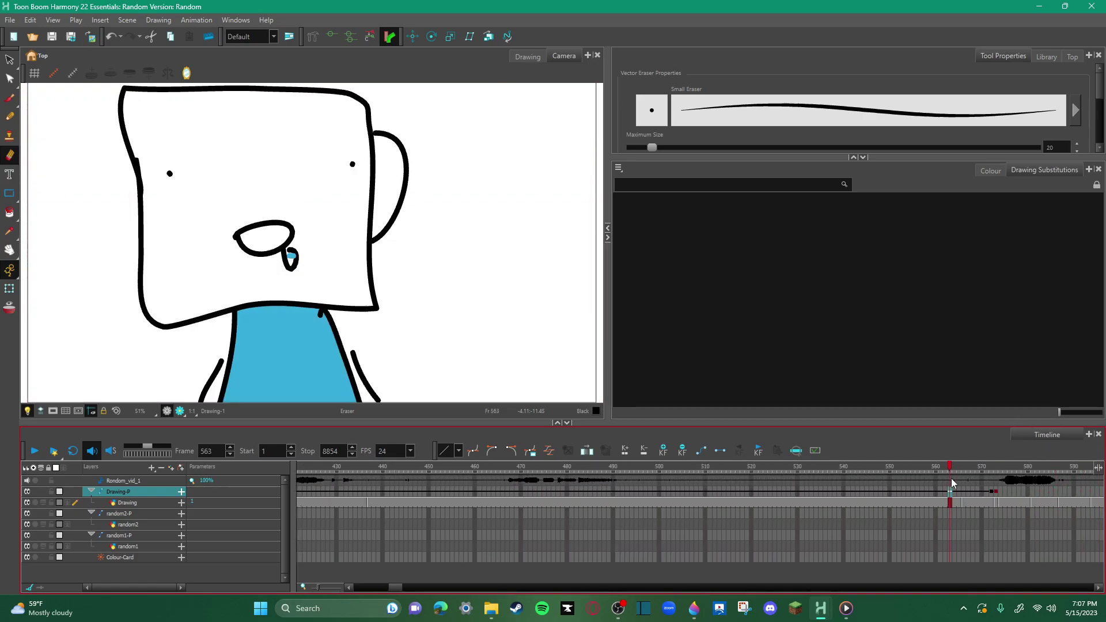
pyautogui.moveTo(952, 479); pyautogui.dragTo(990, 482)
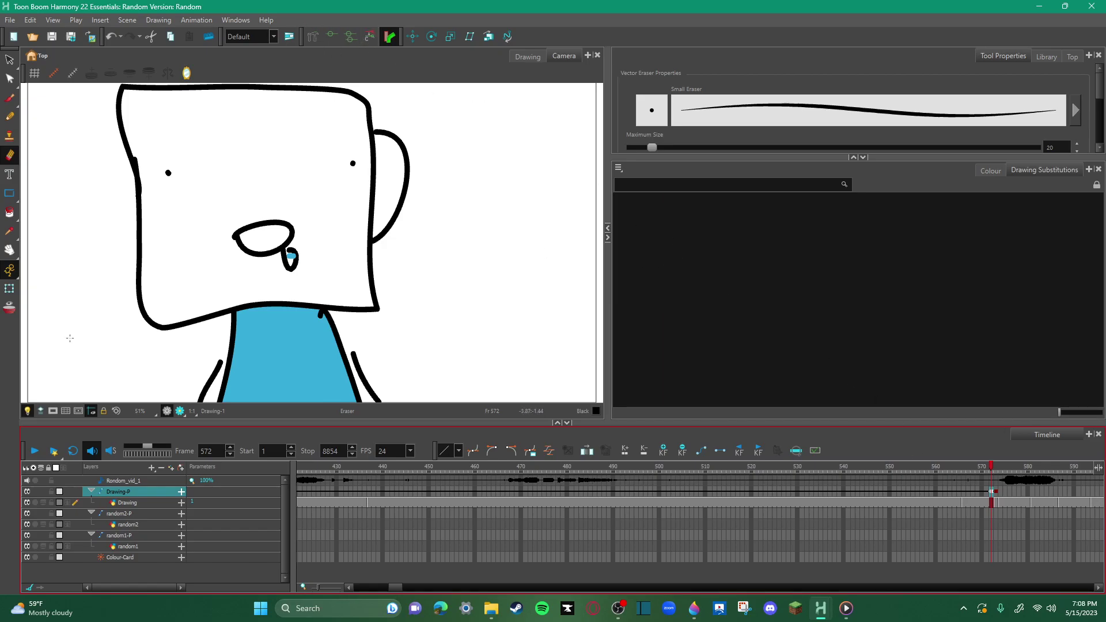
pyautogui.click(9, 289)
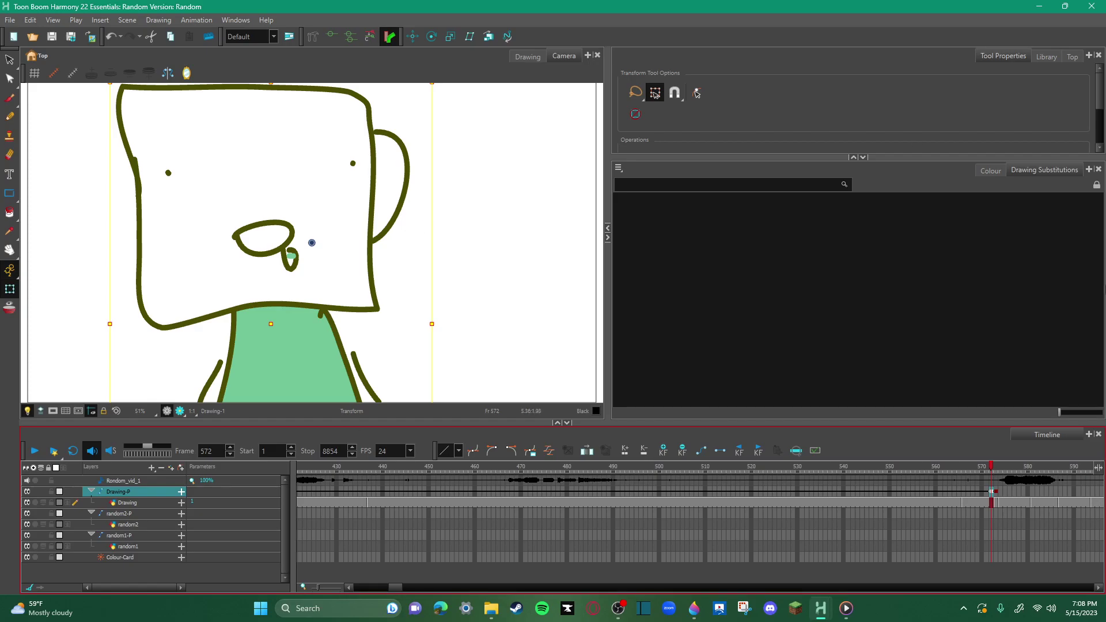
pyautogui.moveTo(991, 467)
pyautogui.mouseDown()
pyautogui.moveTo(1029, 467)
pyautogui.moveTo(1011, 468)
pyautogui.mouseUp()
pyautogui.click(900, 537)
pyautogui.click(1009, 512)
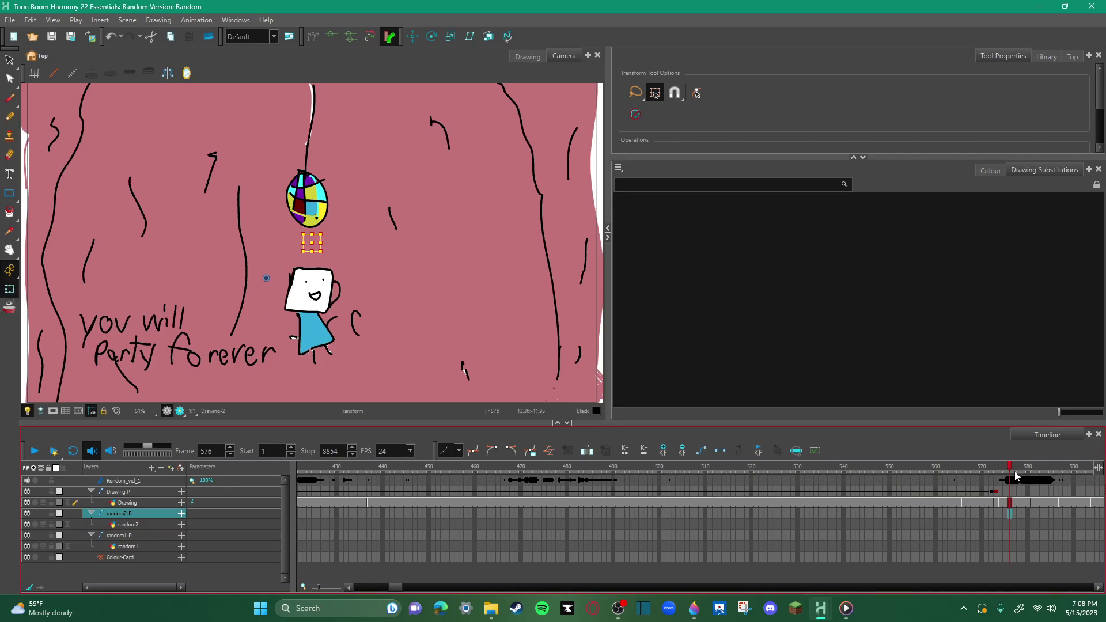
# Step to frame 577 and select the Drawing layer's party-scene drawing with the Pencil tool active
pyautogui.moveTo(1017, 476); pyautogui.dragTo(1046, 482)
pyautogui.click(587, 245)
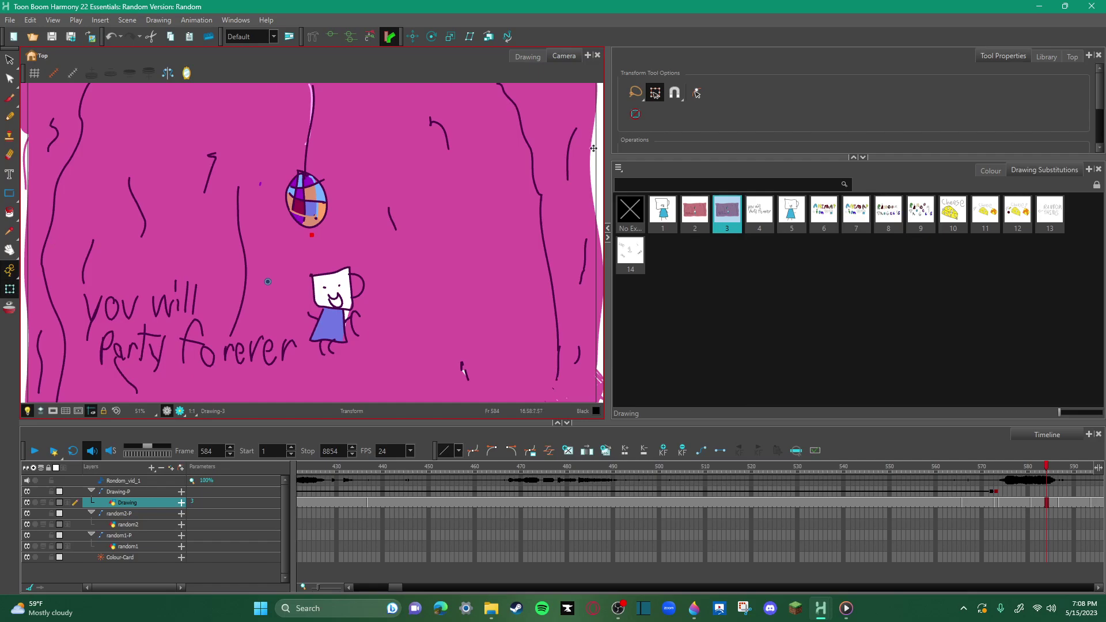
pyautogui.click(10, 116)
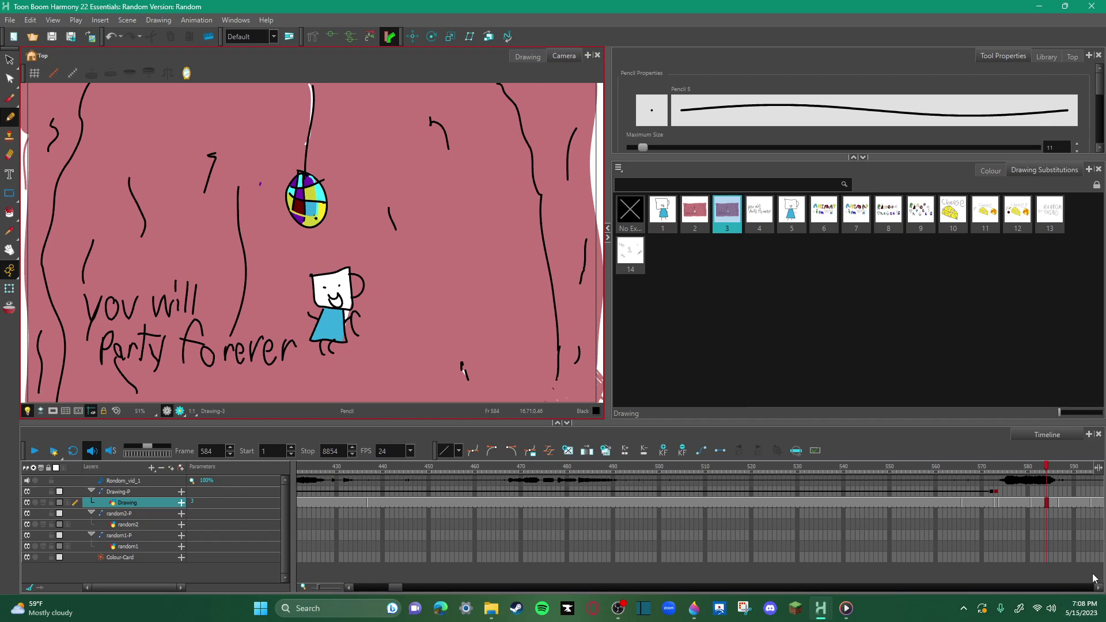
# Compare Drawing-2 and Drawing-3 at frames 576, 584, 579 and 581, then play onward
pyautogui.moveTo(1047, 468); pyautogui.dragTo(1011, 471)
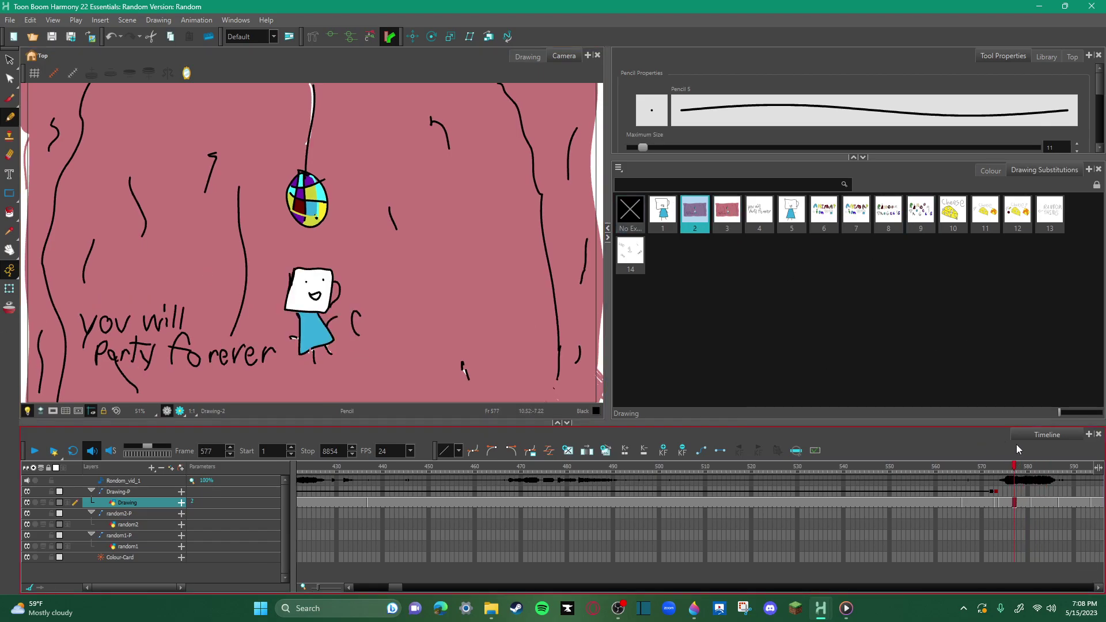
pyautogui.click(1047, 469)
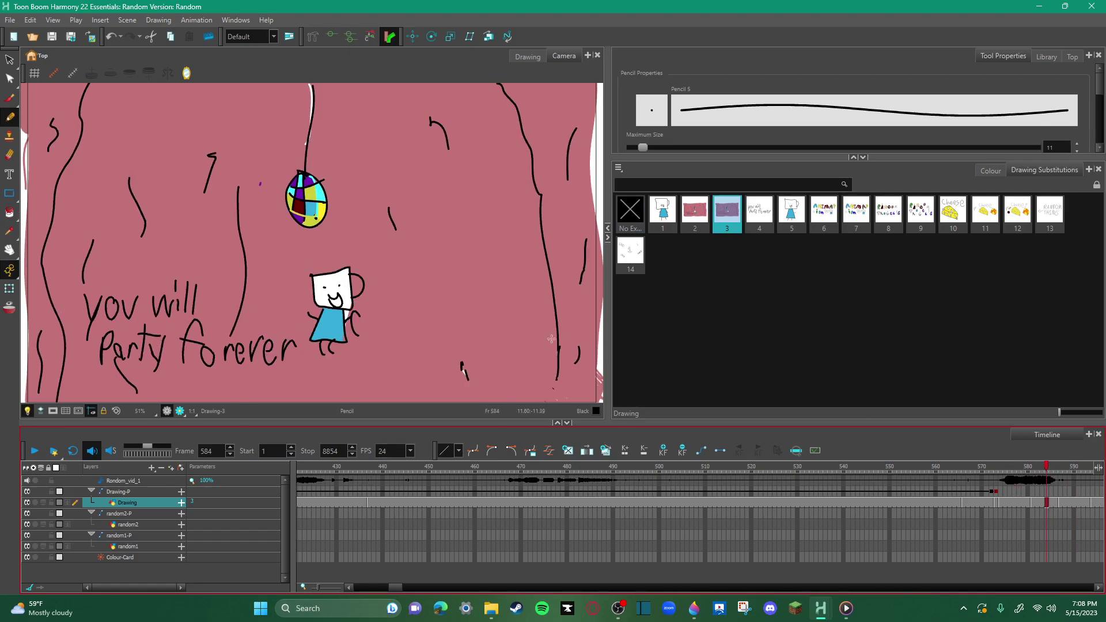
pyautogui.click(1024, 468)
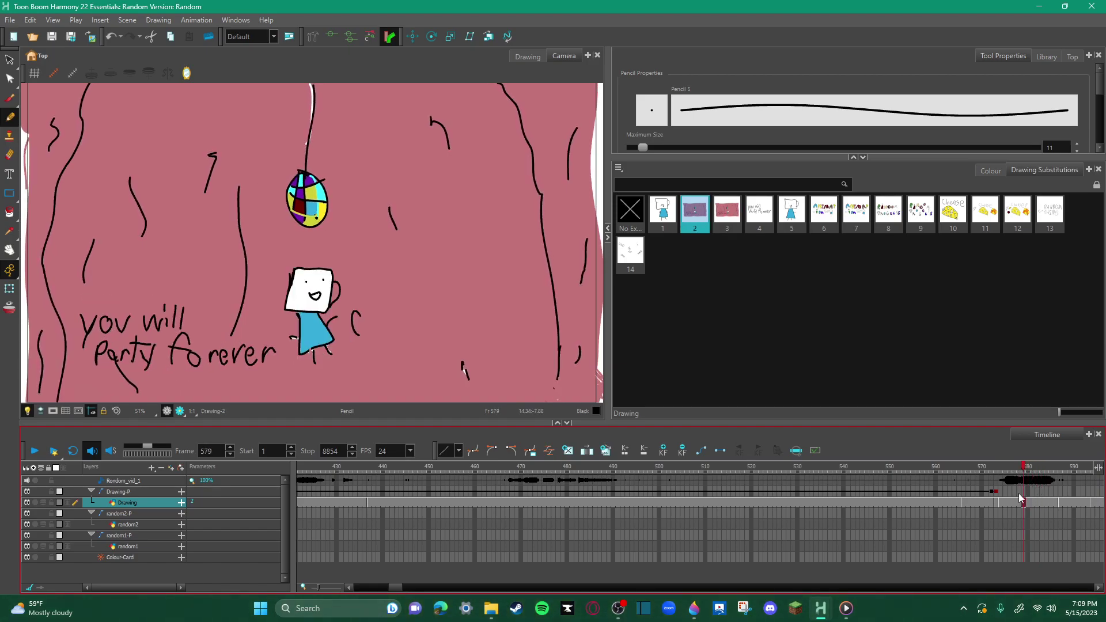
pyautogui.click(1032, 502)
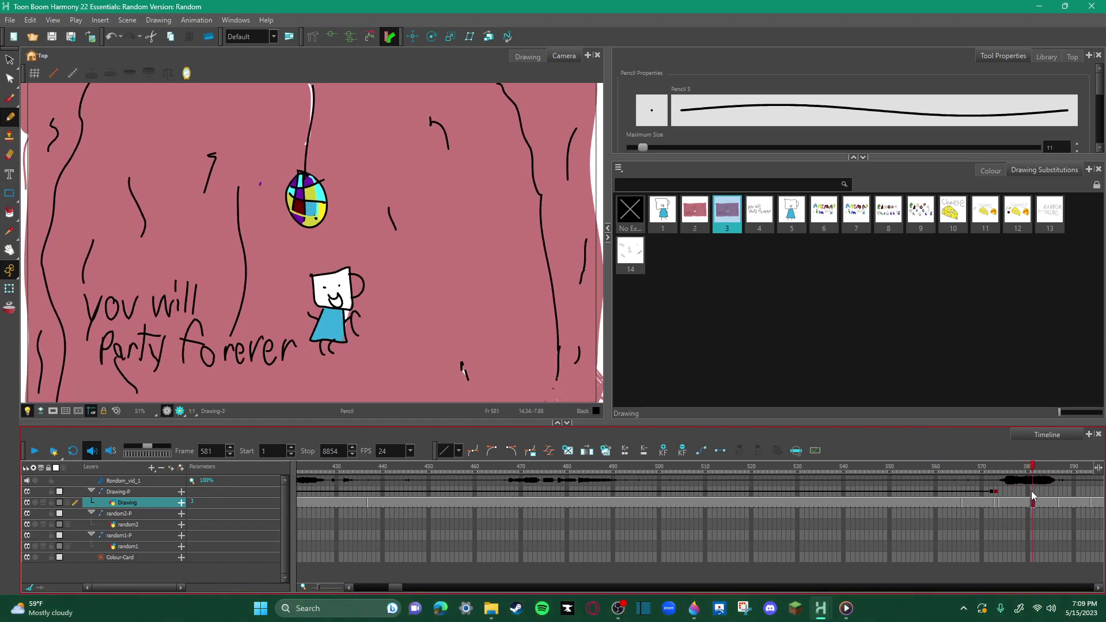
pyautogui.click(37, 451)
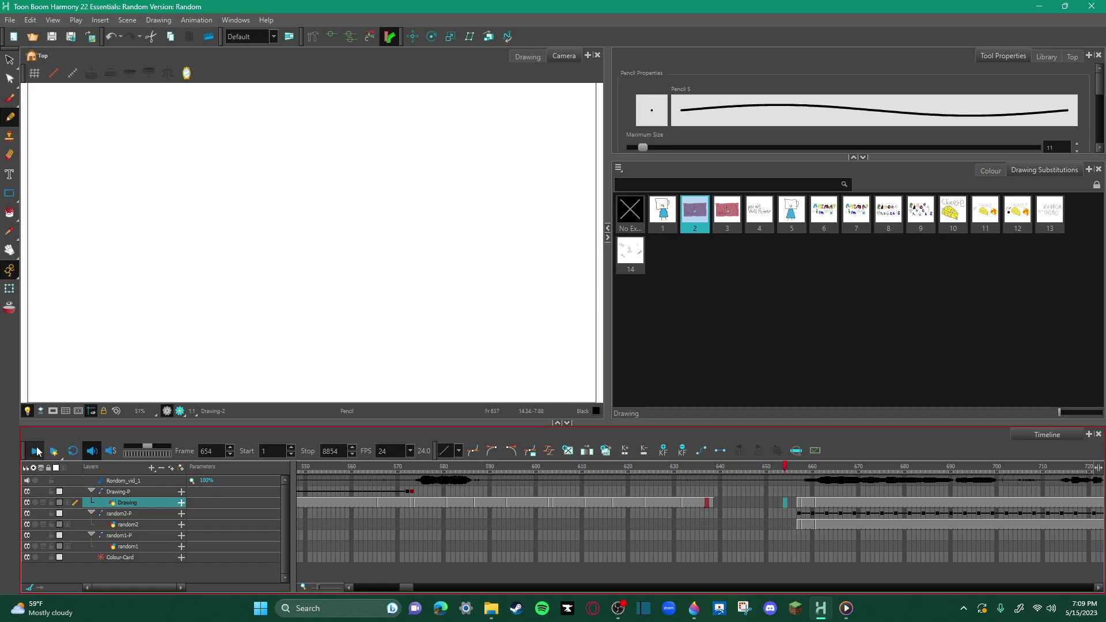
# Stop at frame 663, scrub the arm through frame 708, and select random2-P at frame 657
pyautogui.click(37, 451)
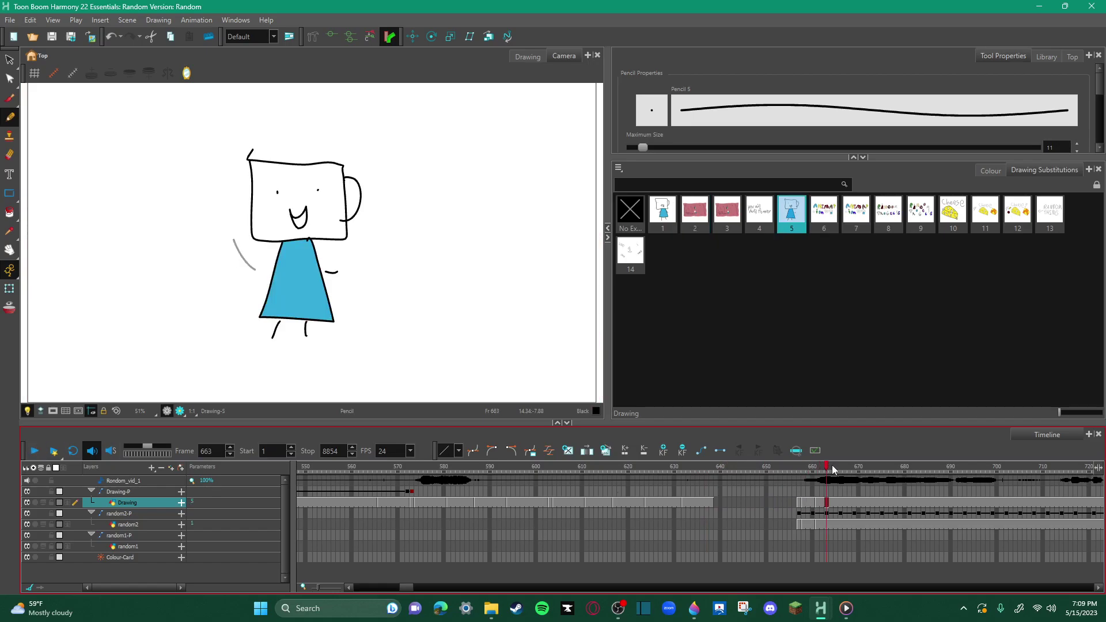
pyautogui.moveTo(833, 470)
pyautogui.mouseDown()
pyautogui.moveTo(828, 482)
pyautogui.moveTo(1072, 483)
pyautogui.moveTo(791, 482)
pyautogui.moveTo(1018, 516)
pyautogui.moveTo(741, 504)
pyautogui.moveTo(835, 511)
pyautogui.mouseUp()
pyautogui.click(673, 513)
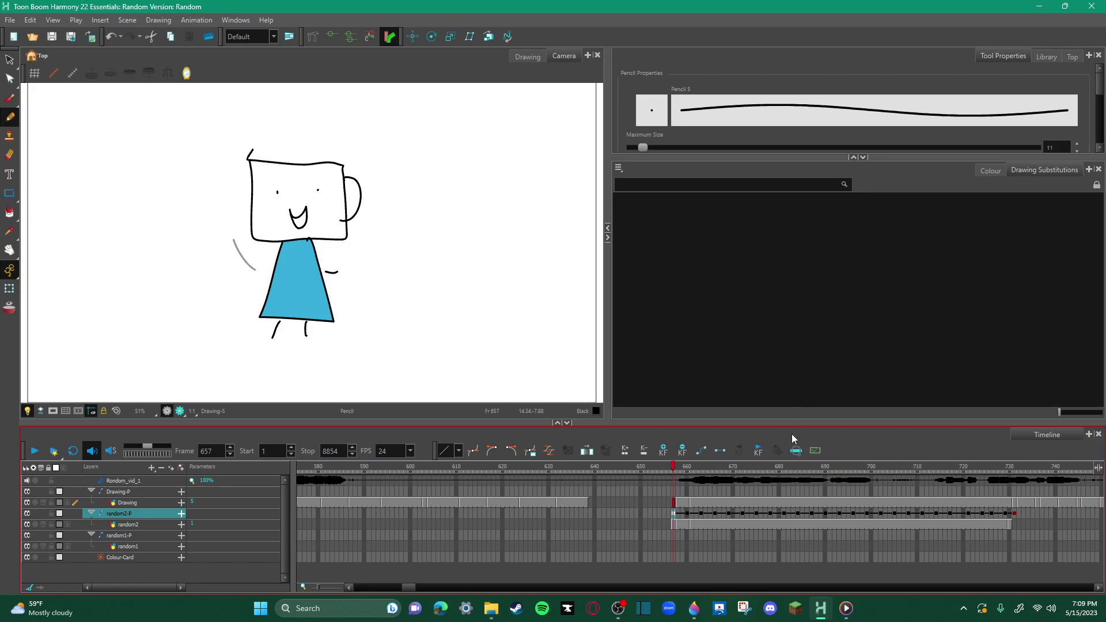
# Select random2 cells 658–671, then scrub the keyframed arm stroke from frame 657 to about 733
pyautogui.click(694, 527)
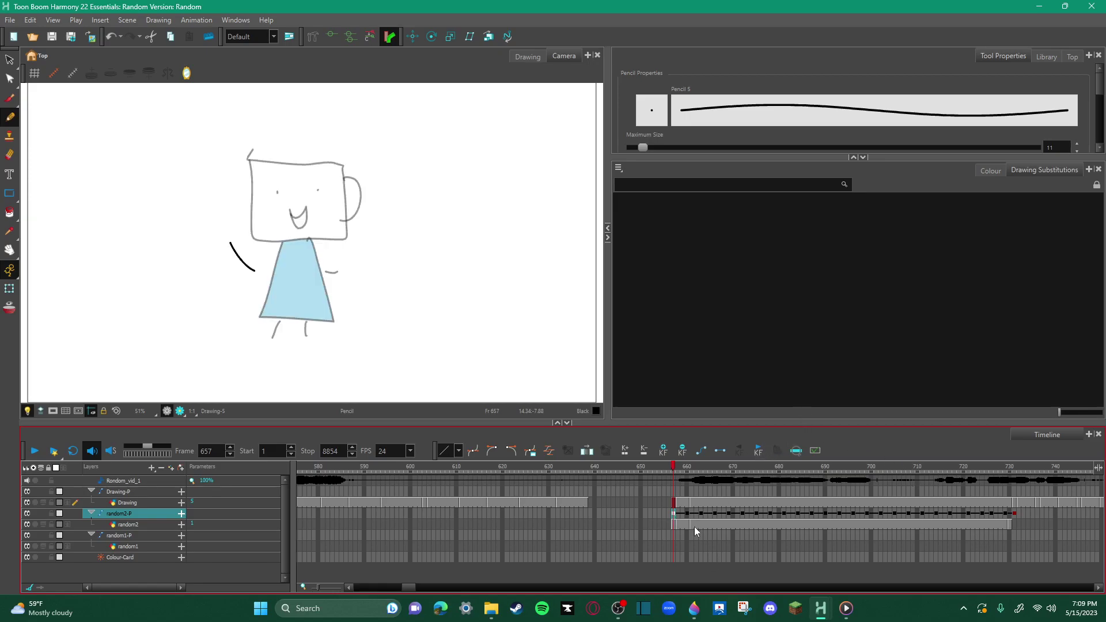
pyautogui.moveTo(678, 523)
pyautogui.mouseDown()
pyautogui.moveTo(740, 530)
pyautogui.moveTo(679, 534)
pyautogui.mouseUp()
pyautogui.moveTo(674, 464); pyautogui.dragTo(673, 500)
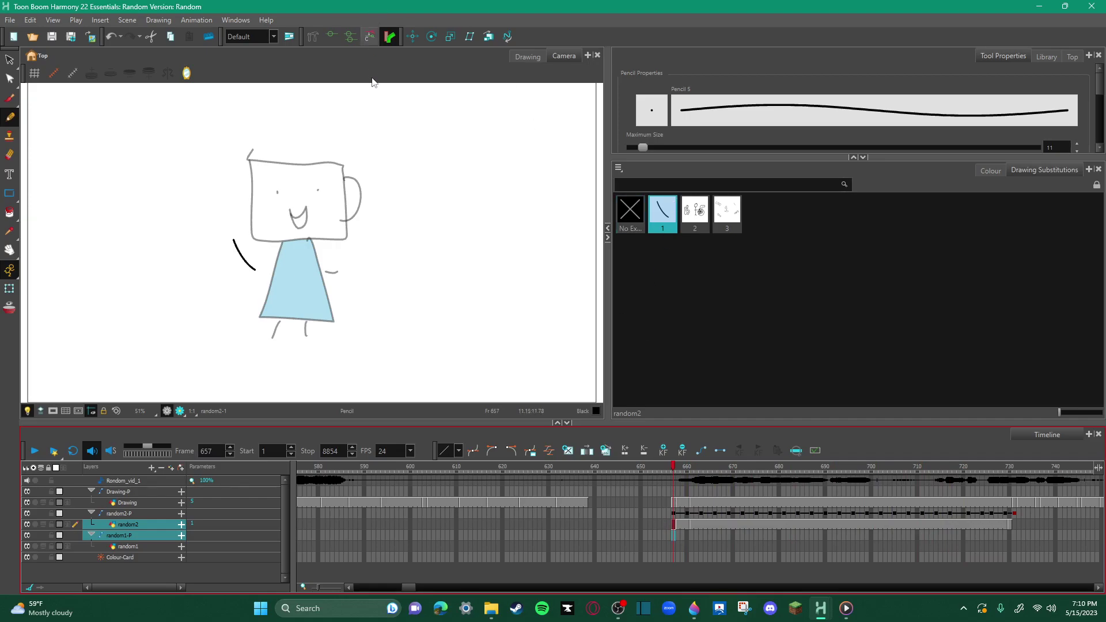
pyautogui.click(673, 511)
pyautogui.moveTo(676, 460); pyautogui.dragTo(686, 463)
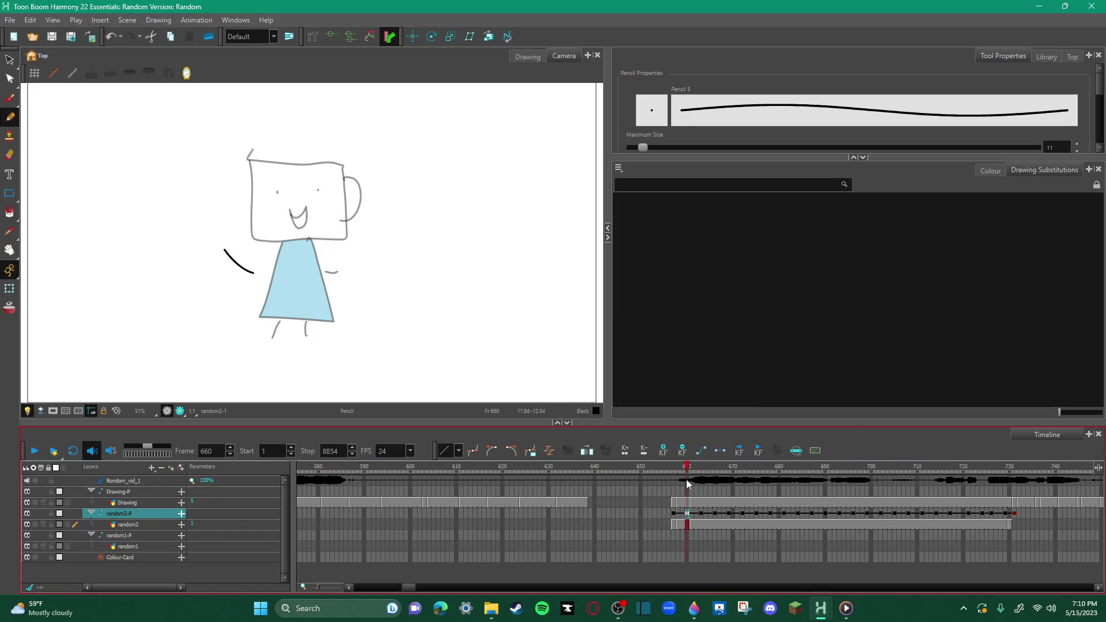
pyautogui.moveTo(690, 468)
pyautogui.mouseDown()
pyautogui.moveTo(672, 468)
pyautogui.moveTo(786, 474)
pyautogui.moveTo(691, 492)
pyautogui.moveTo(801, 498)
pyautogui.moveTo(812, 480)
pyautogui.mouseUp()
pyautogui.moveTo(812, 465)
pyautogui.mouseDown()
pyautogui.moveTo(1023, 468)
pyautogui.moveTo(588, 482)
pyautogui.moveTo(342, 472)
pyautogui.mouseUp()
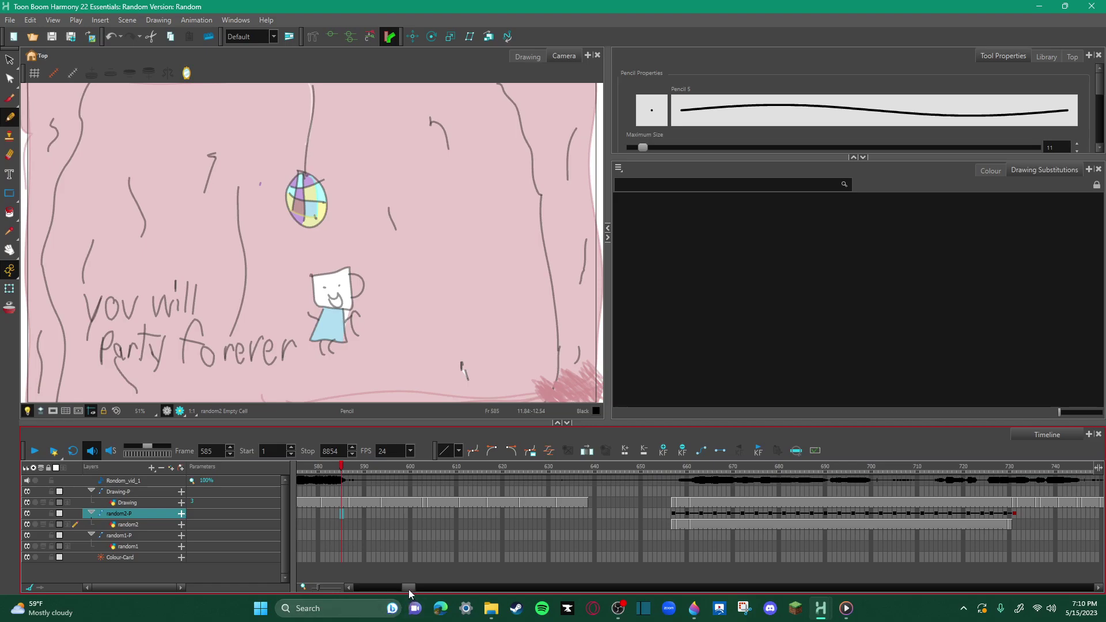
pyautogui.moveTo(410, 587)
pyautogui.mouseDown()
pyautogui.moveTo(376, 586)
pyautogui.moveTo(403, 591)
pyautogui.mouseUp()
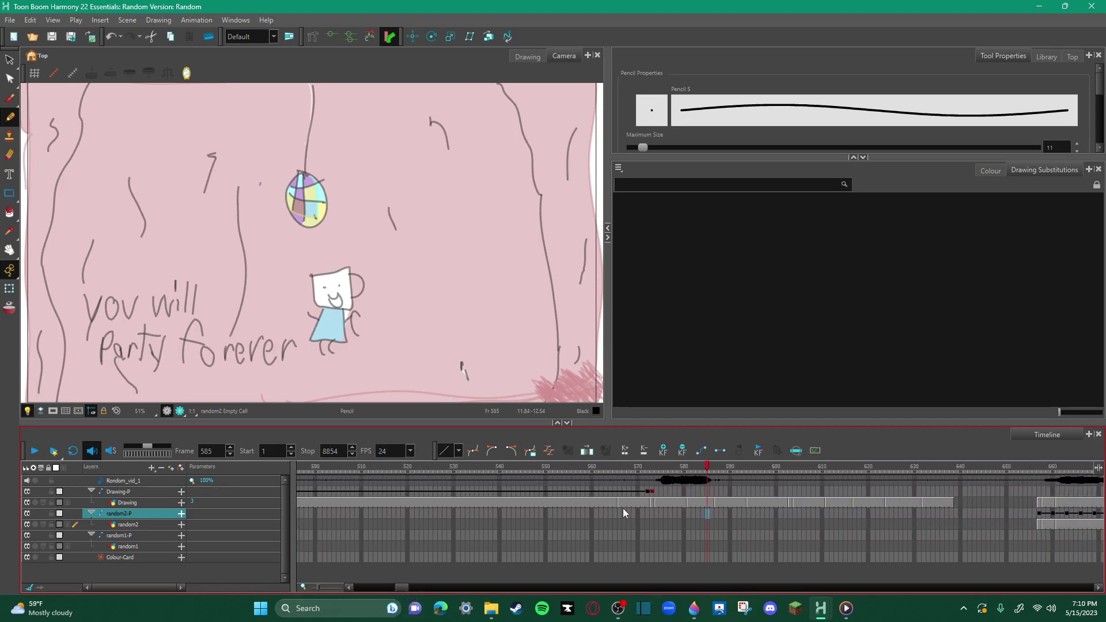
pyautogui.click(631, 491)
pyautogui.click(651, 494)
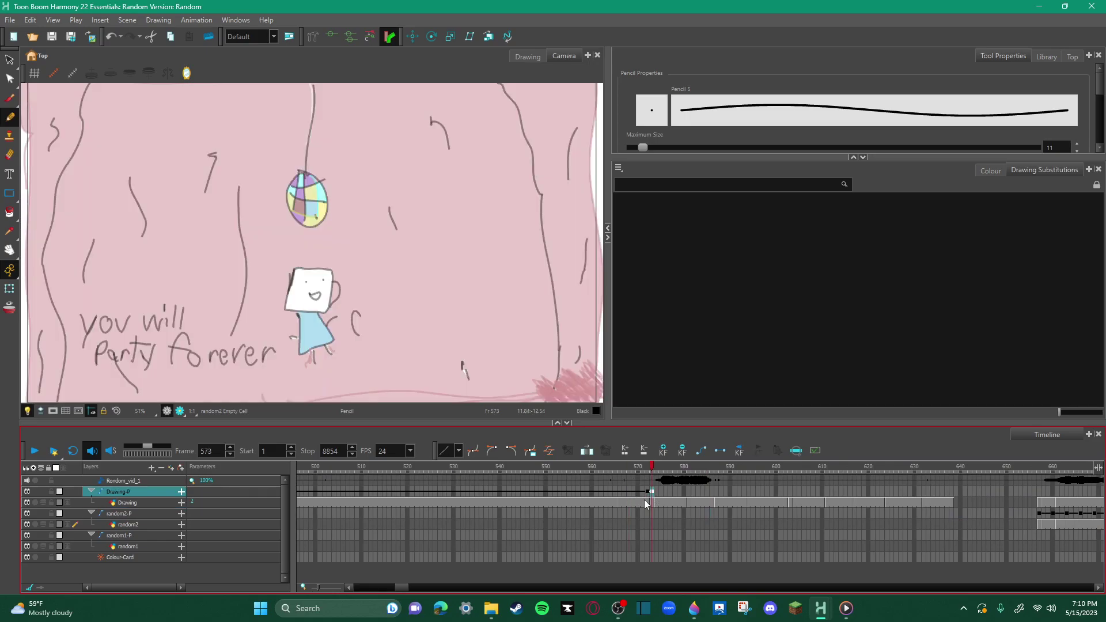
pyautogui.moveTo(644, 500); pyautogui.dragTo(678, 600)
pyautogui.click(643, 504)
pyautogui.click(655, 501)
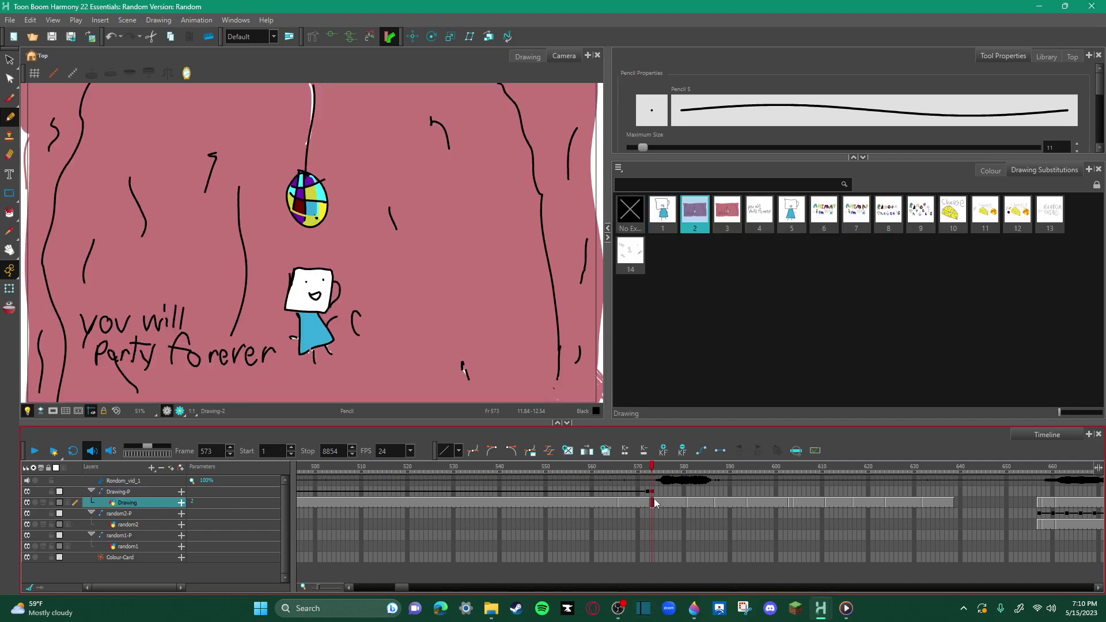
pyautogui.click(648, 469)
pyautogui.click(643, 469)
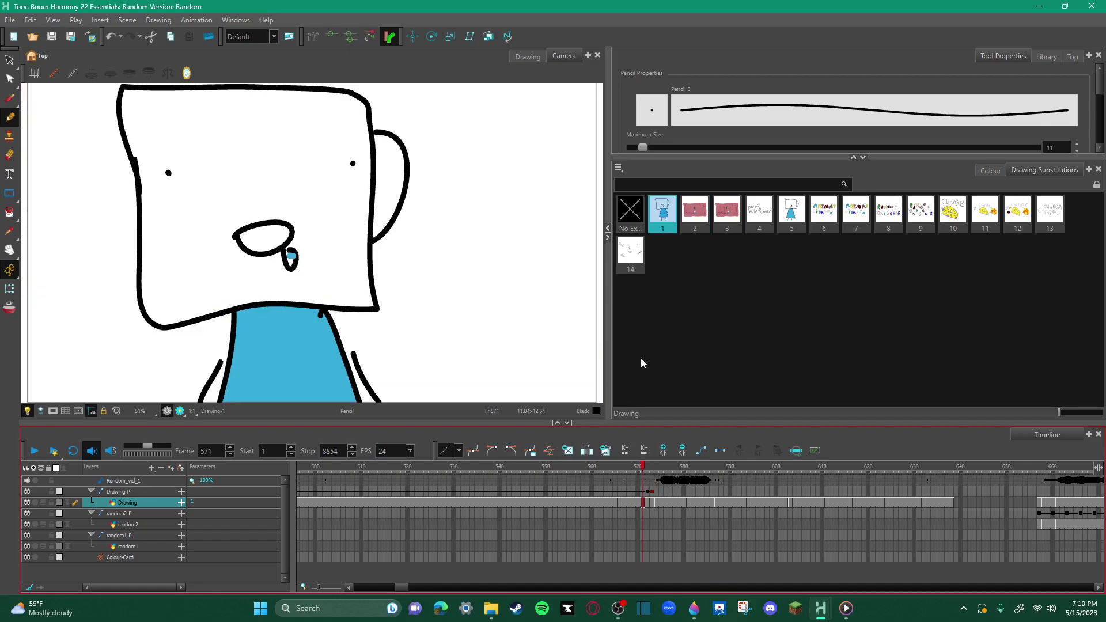
pyautogui.click(663, 231)
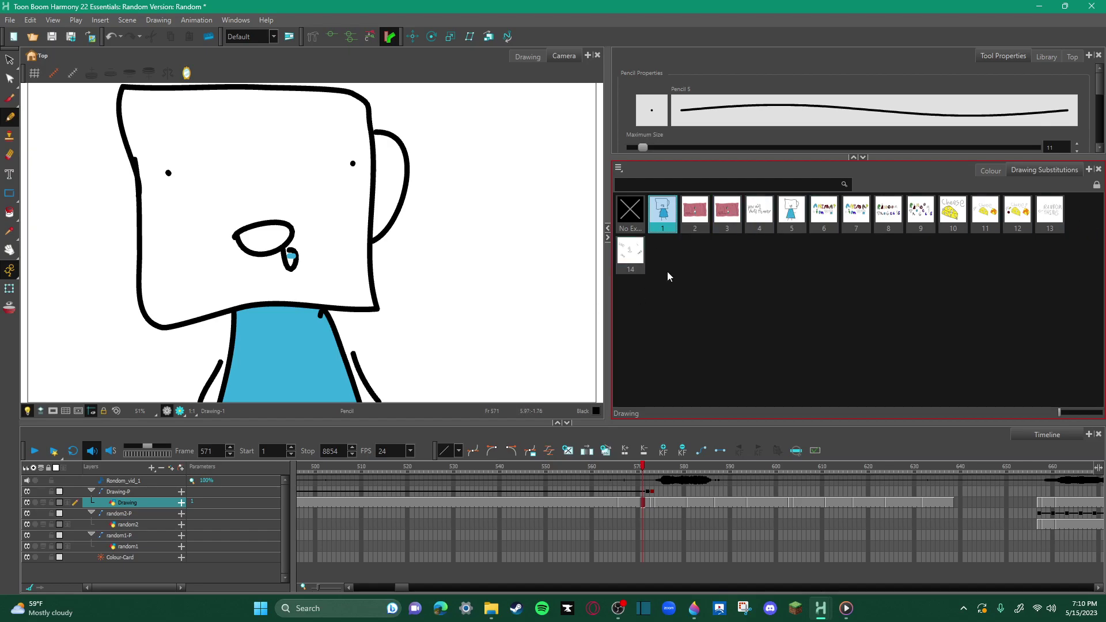
pyautogui.click(801, 222)
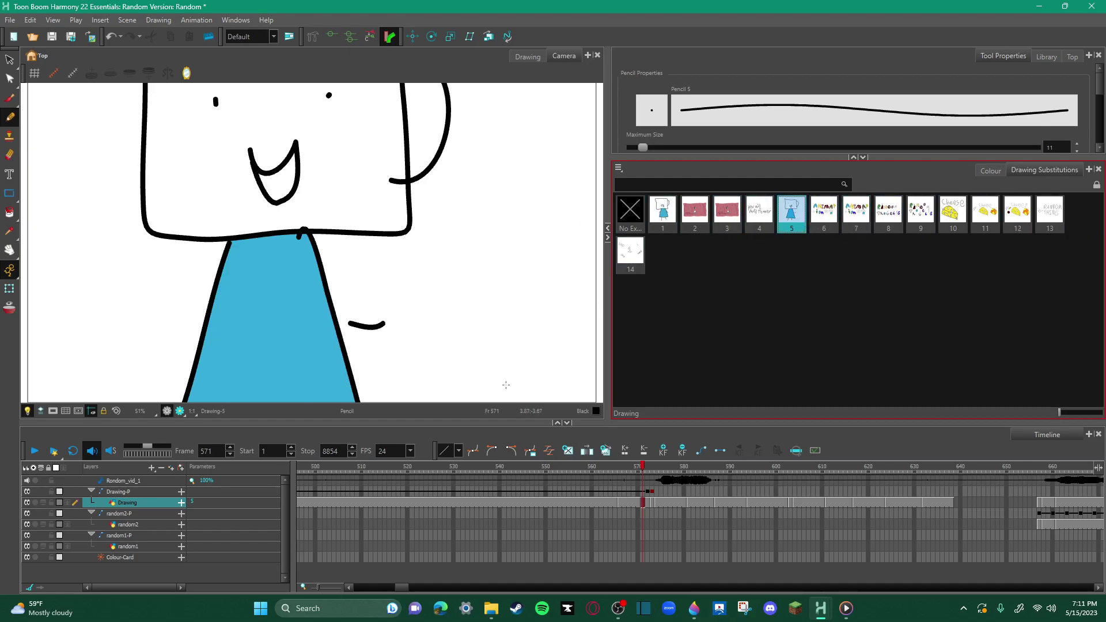
pyautogui.click(663, 214)
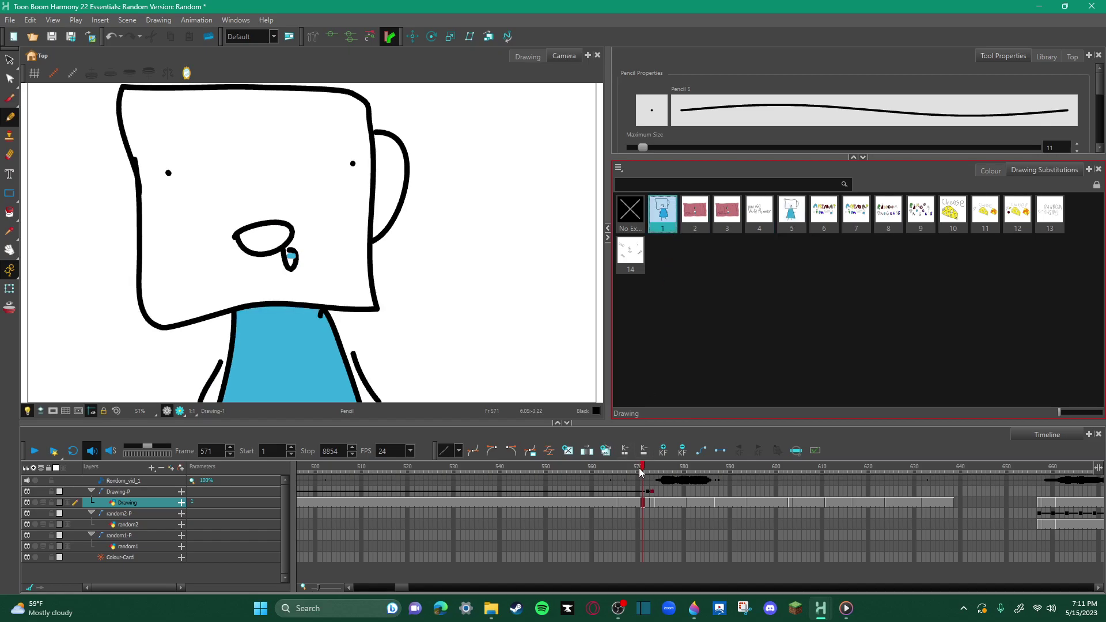
pyautogui.moveTo(645, 468); pyautogui.dragTo(651, 470)
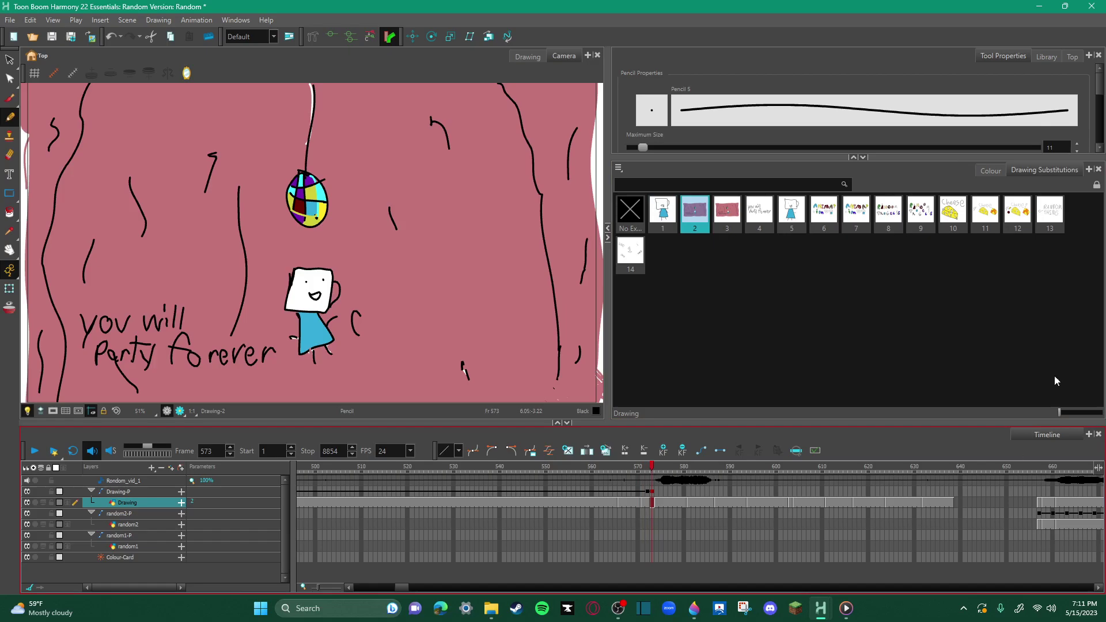
pyautogui.click(655, 494)
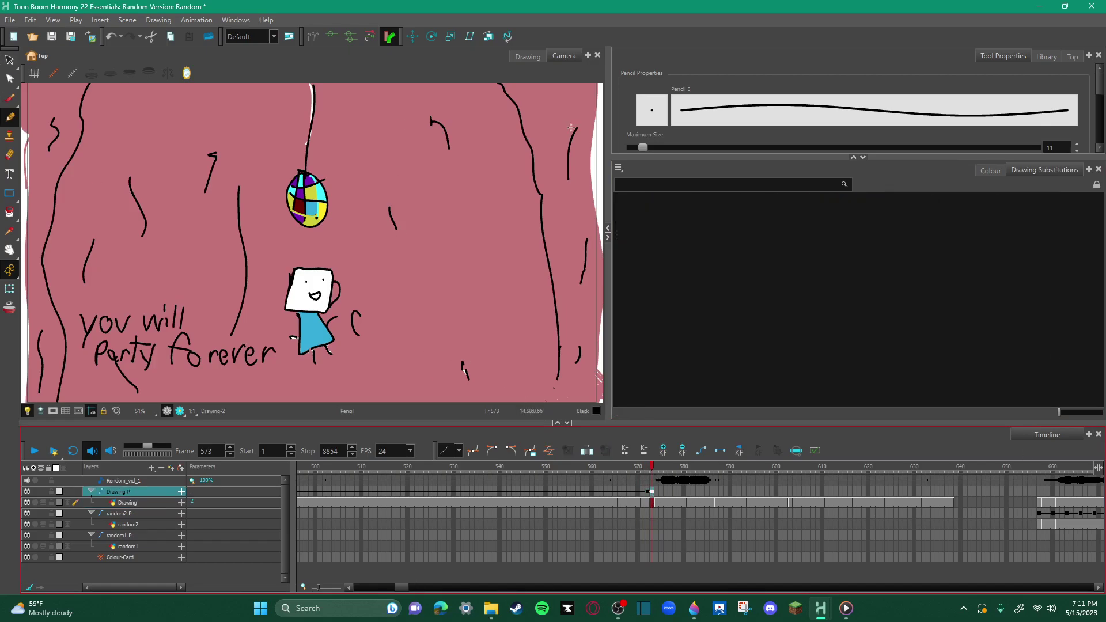
pyautogui.click(983, 171)
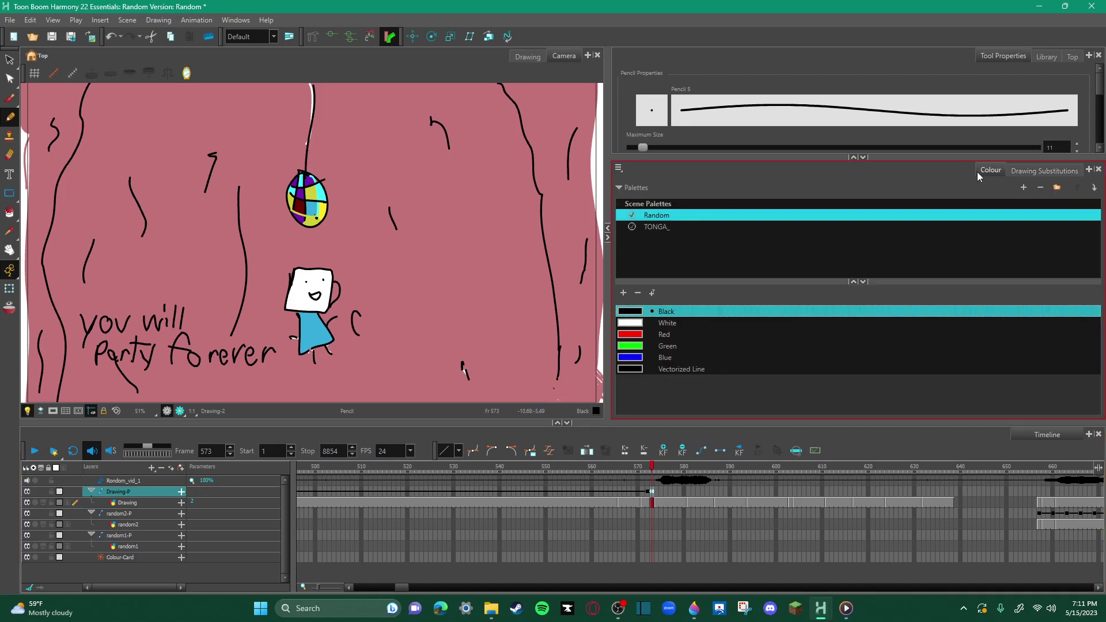
pyautogui.click(1044, 170)
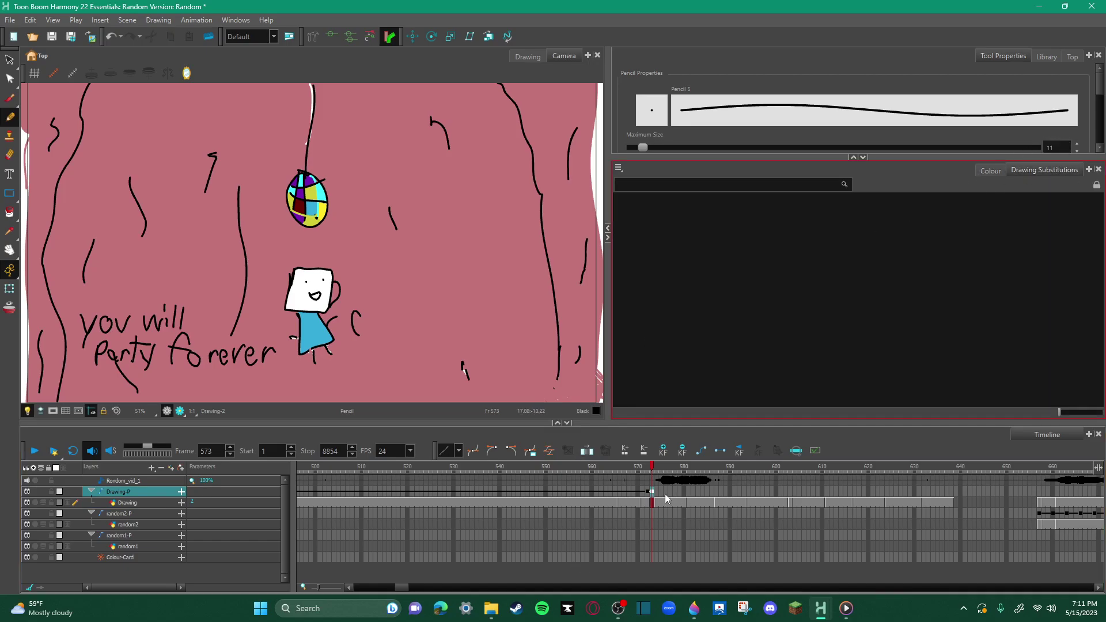
pyautogui.click(654, 503)
pyautogui.click(656, 227)
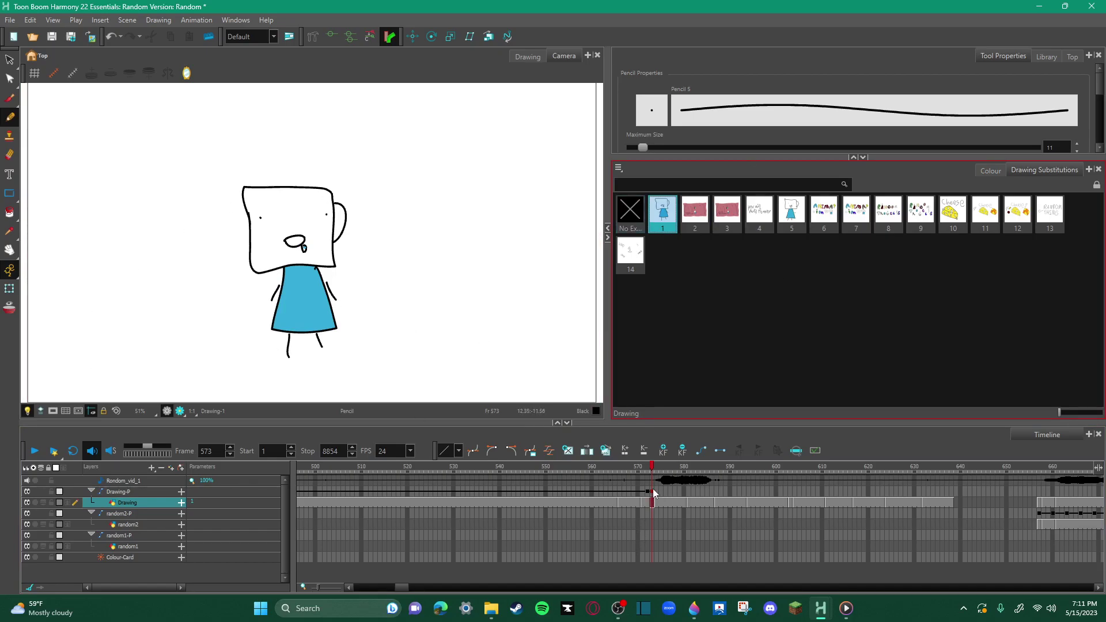
pyautogui.click(696, 216)
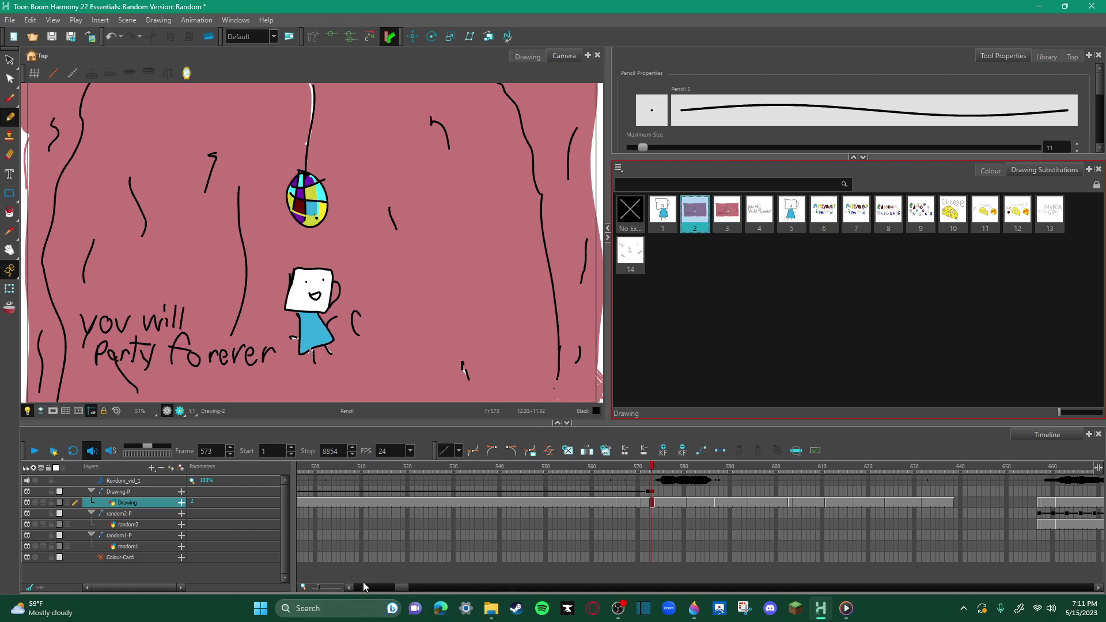
# Select random2-P at frame 731 and scrub to frame 737 showing the colourful 'Animation' lettering
pyautogui.moveTo(398, 588)
pyautogui.mouseDown()
pyautogui.moveTo(429, 594)
pyautogui.moveTo(412, 584)
pyautogui.mouseUp()
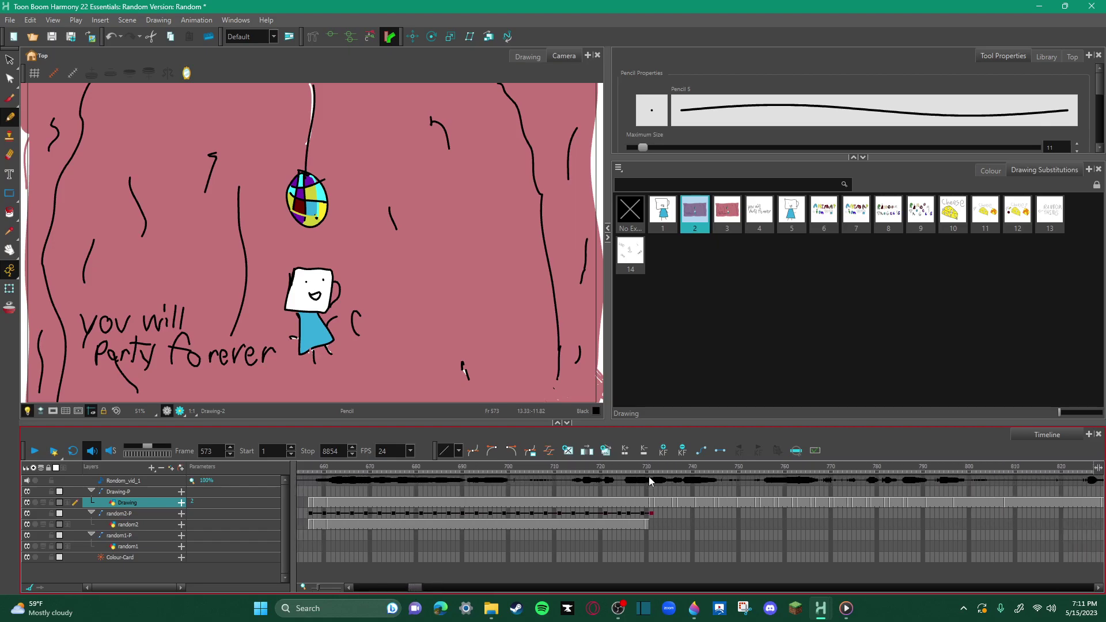
pyautogui.click(650, 514)
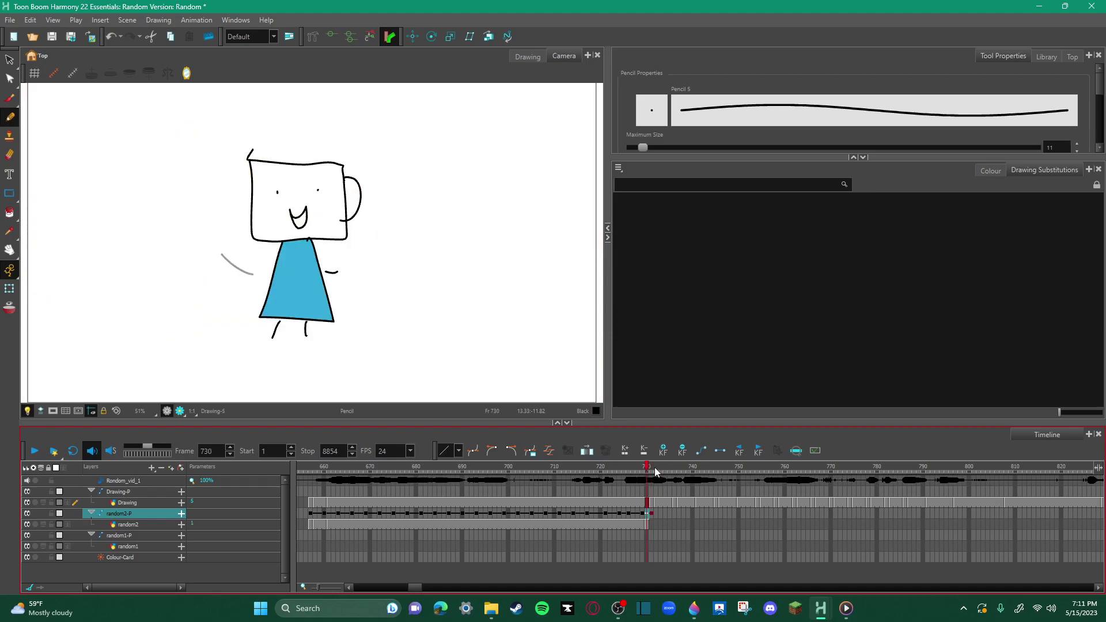
pyautogui.moveTo(652, 474)
pyautogui.mouseDown()
pyautogui.moveTo(678, 479)
pyautogui.moveTo(662, 476)
pyautogui.moveTo(680, 468)
pyautogui.mouseUp()
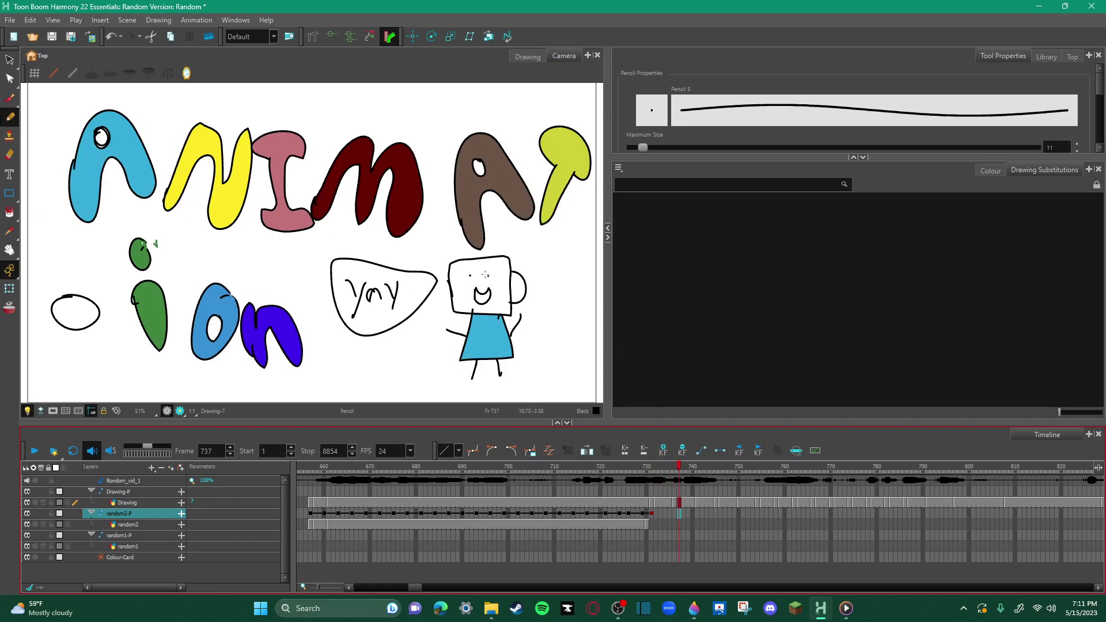
# Scrub from frame 737 to frame 755, where Drawing-8's 'Random Thoughts' lettering appears
pyautogui.moveTo(697, 465)
pyautogui.mouseDown()
pyautogui.moveTo(652, 465)
pyautogui.moveTo(861, 476)
pyautogui.moveTo(762, 479)
pyautogui.mouseUp()
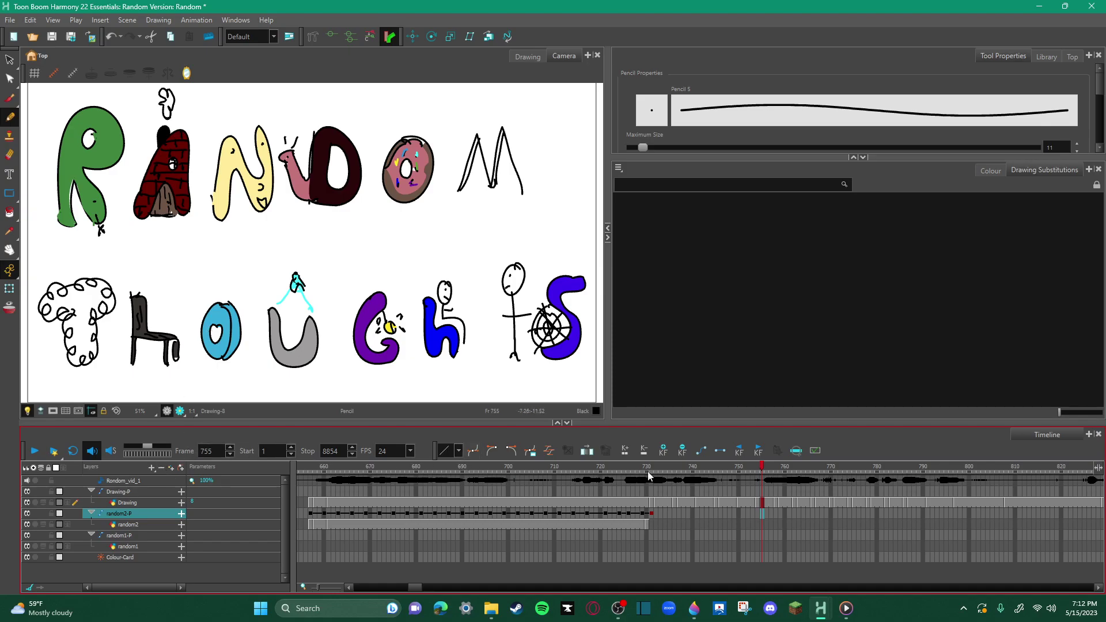
# Scrub through the rearranged letters at frames 758 and 771, then save the project with Ctrl+S
pyautogui.moveTo(763, 472); pyautogui.dragTo(775, 473)
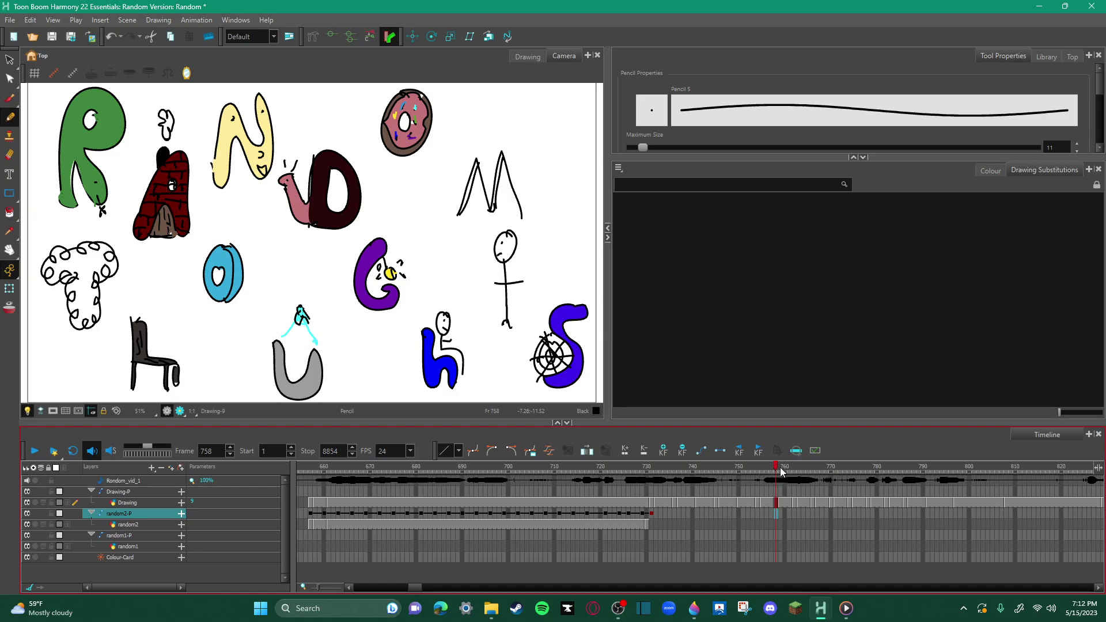
pyautogui.moveTo(784, 470)
pyautogui.mouseDown()
pyautogui.moveTo(964, 477)
pyautogui.moveTo(944, 478)
pyautogui.mouseUp()
pyautogui.hotkey('ctrl', 's')
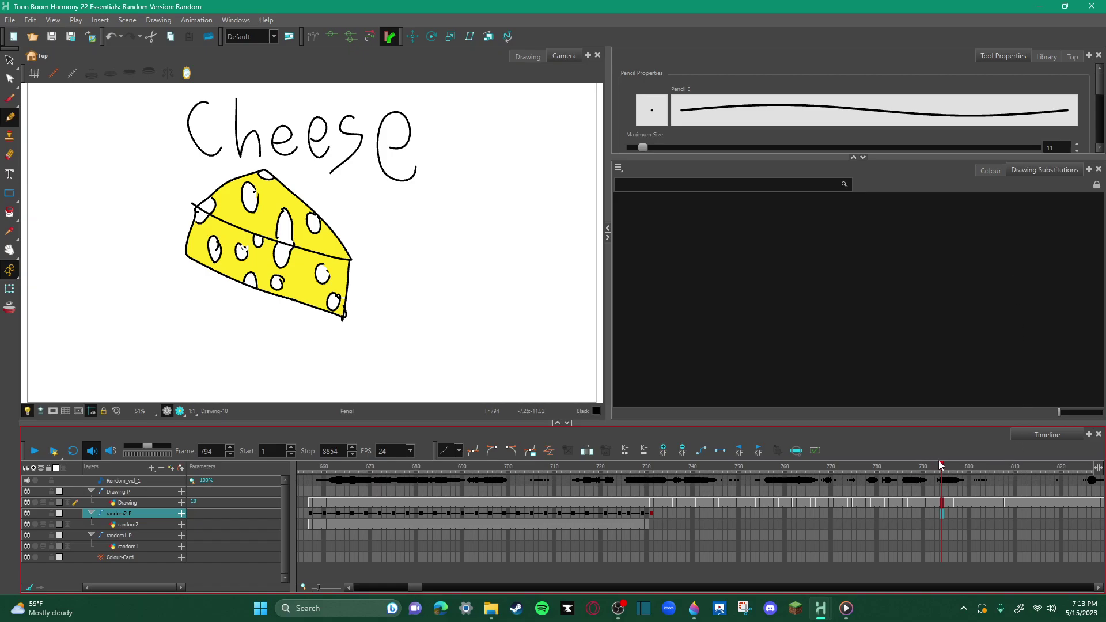
# Scrub past the two-cheese drawing (799), the cherry (810) and RANDOM THING to empty frame 880
pyautogui.moveTo(941, 465); pyautogui.dragTo(967, 475)
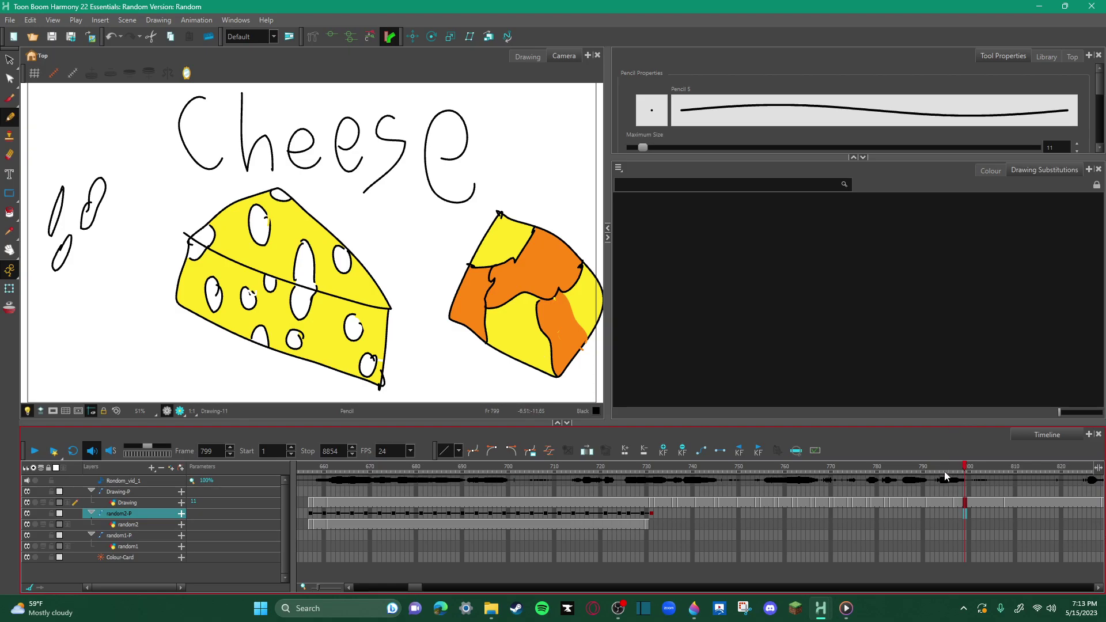
pyautogui.moveTo(965, 469); pyautogui.dragTo(1015, 468)
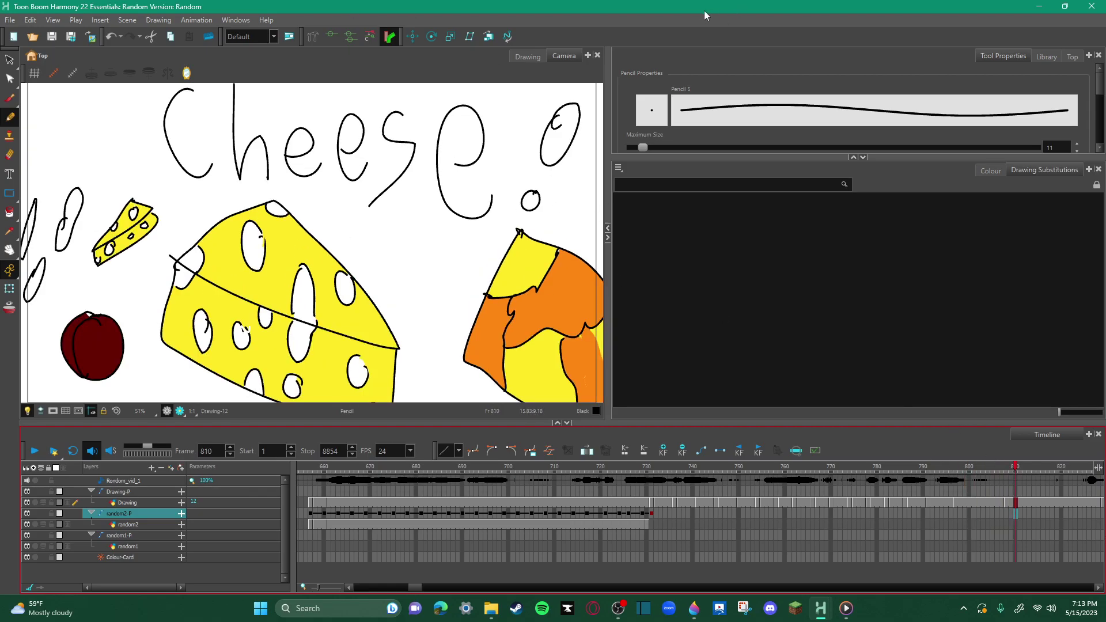
pyautogui.moveTo(1012, 469)
pyautogui.mouseDown()
pyautogui.moveTo(1051, 468)
pyautogui.moveTo(953, 479)
pyautogui.moveTo(988, 486)
pyautogui.moveTo(977, 495)
pyautogui.mouseUp()
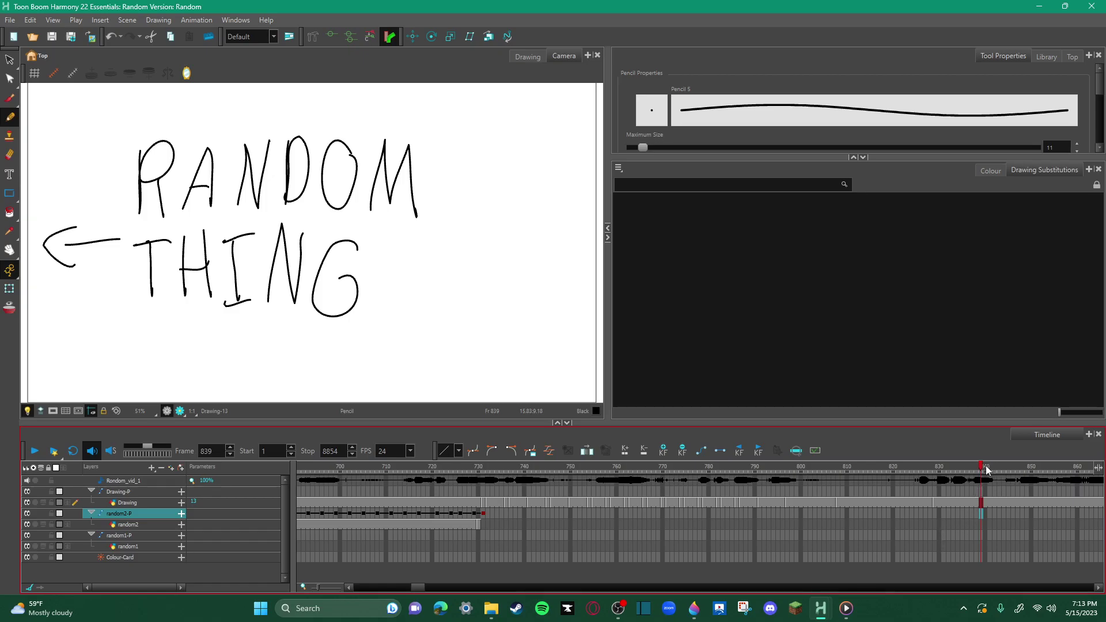
pyautogui.moveTo(987, 469)
pyautogui.mouseDown()
pyautogui.moveTo(1096, 471)
pyautogui.moveTo(985, 494)
pyautogui.moveTo(1009, 489)
pyautogui.moveTo(994, 496)
pyautogui.mouseUp()
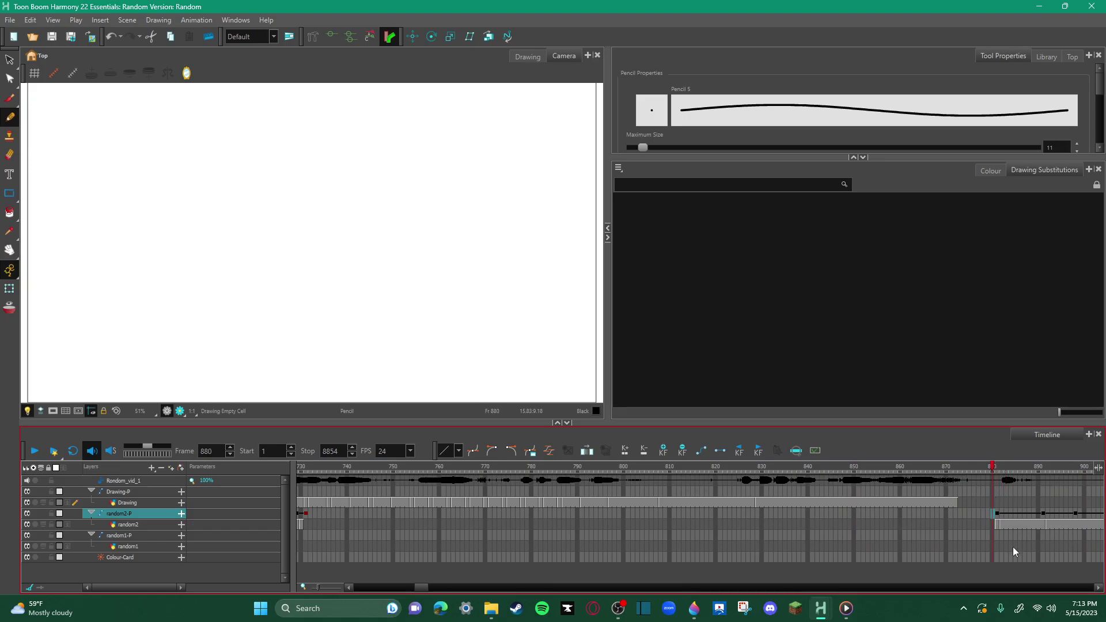
# Select the random2 cell at frame 881 and the random2-P cell at frame 880
pyautogui.click(997, 525)
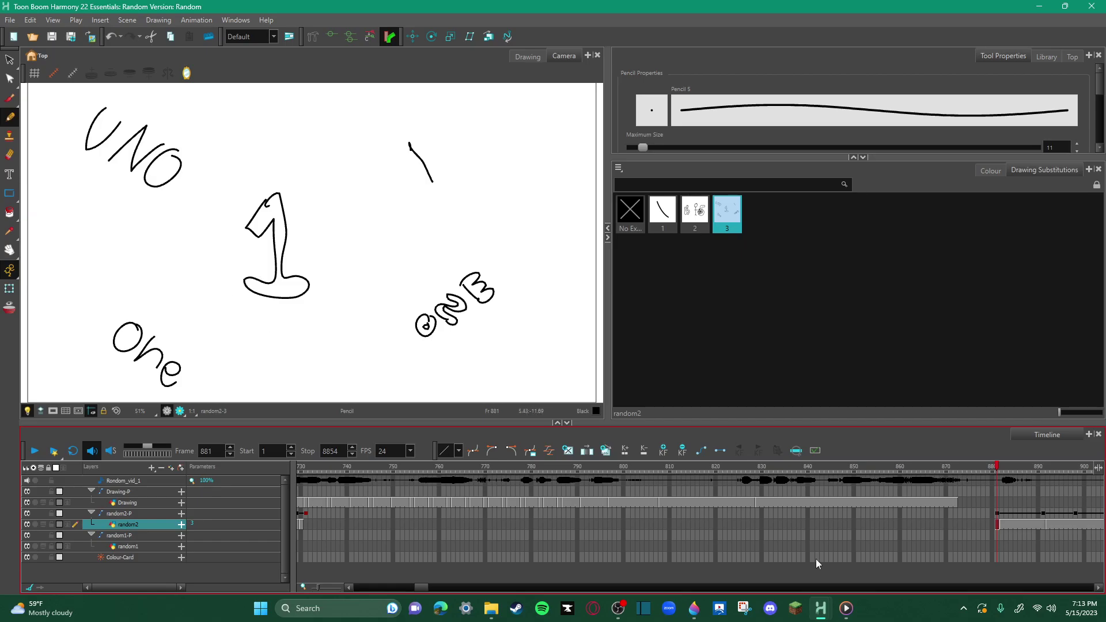
pyautogui.click(996, 514)
pyautogui.click(998, 514)
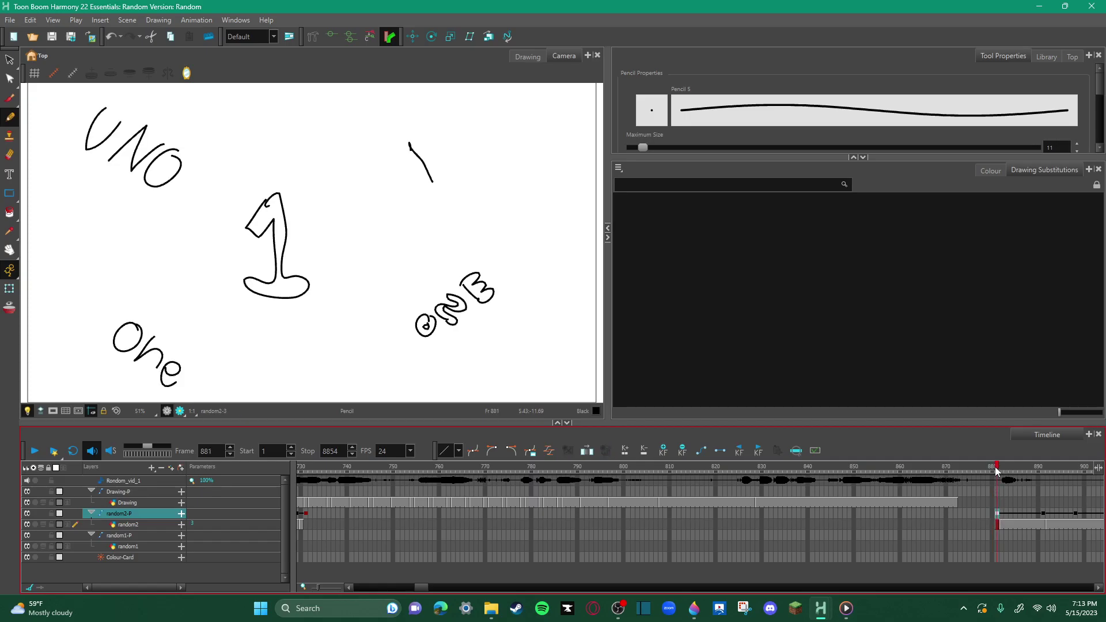
# Scrub to frame 889 showing UNO, 1 and One, back to 877, then play the scene
pyautogui.moveTo(996, 468); pyautogui.dragTo(1037, 487)
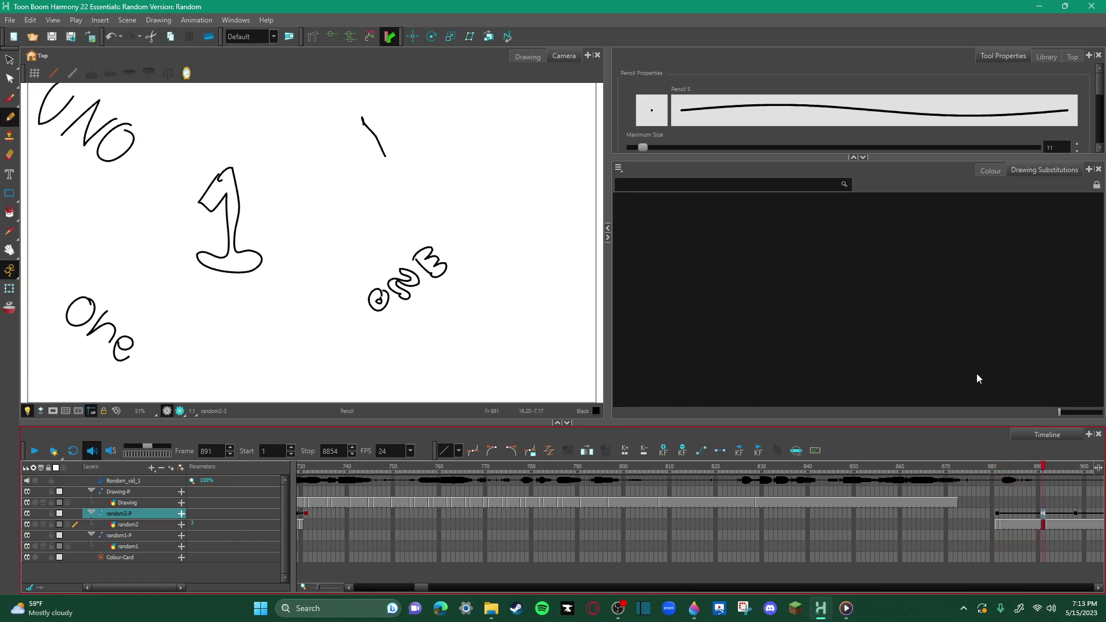
pyautogui.moveTo(1048, 467); pyautogui.dragTo(1005, 469)
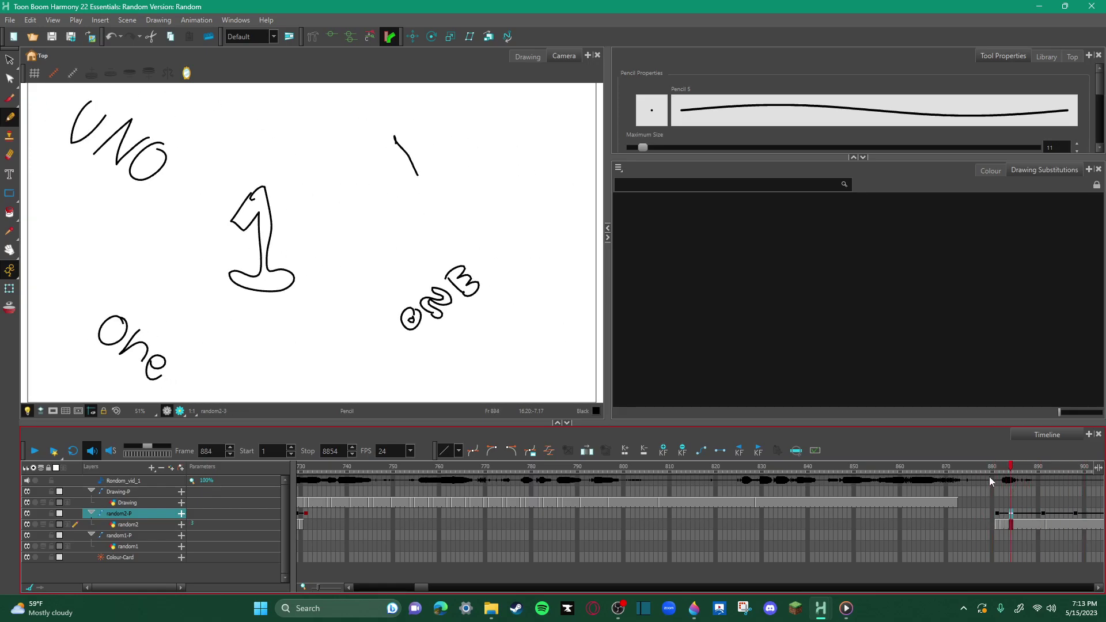
pyautogui.click(33, 453)
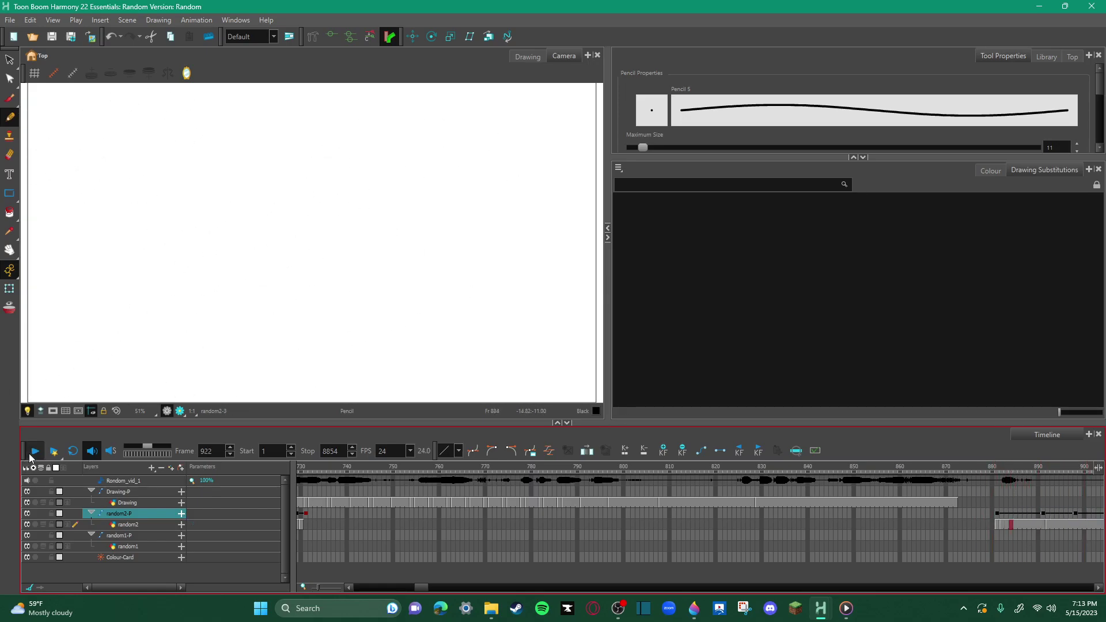